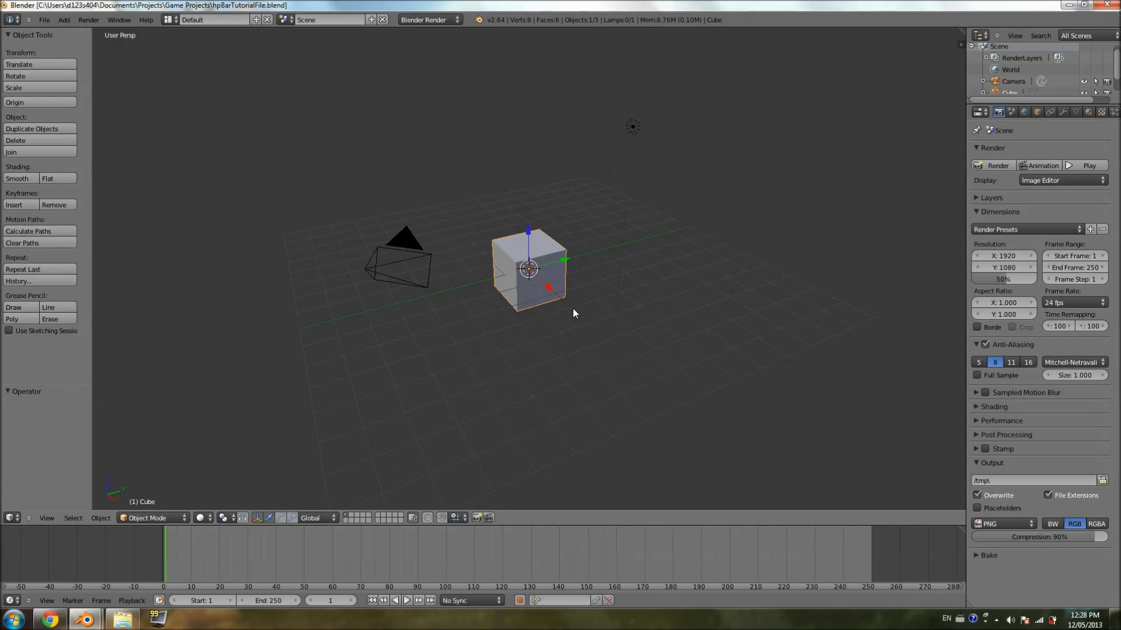
# - Switch the scene's render engine to Blender Game
pyautogui.moveTo(573, 312); pyautogui.dragTo(561, 287, button='middle')
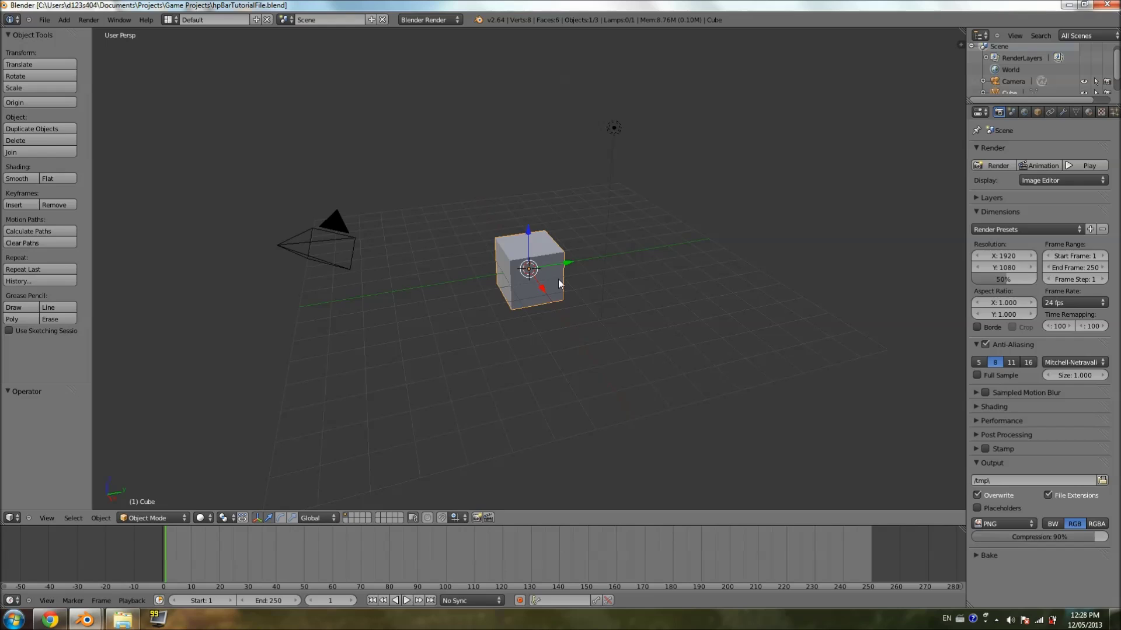
pyautogui.scroll(-4, 558, 279)
pyautogui.moveTo(558, 279)
pyautogui.mouseDown(button='middle')
pyautogui.moveTo(610, 282)
pyautogui.moveTo(572, 296)
pyautogui.mouseUp(button='middle')
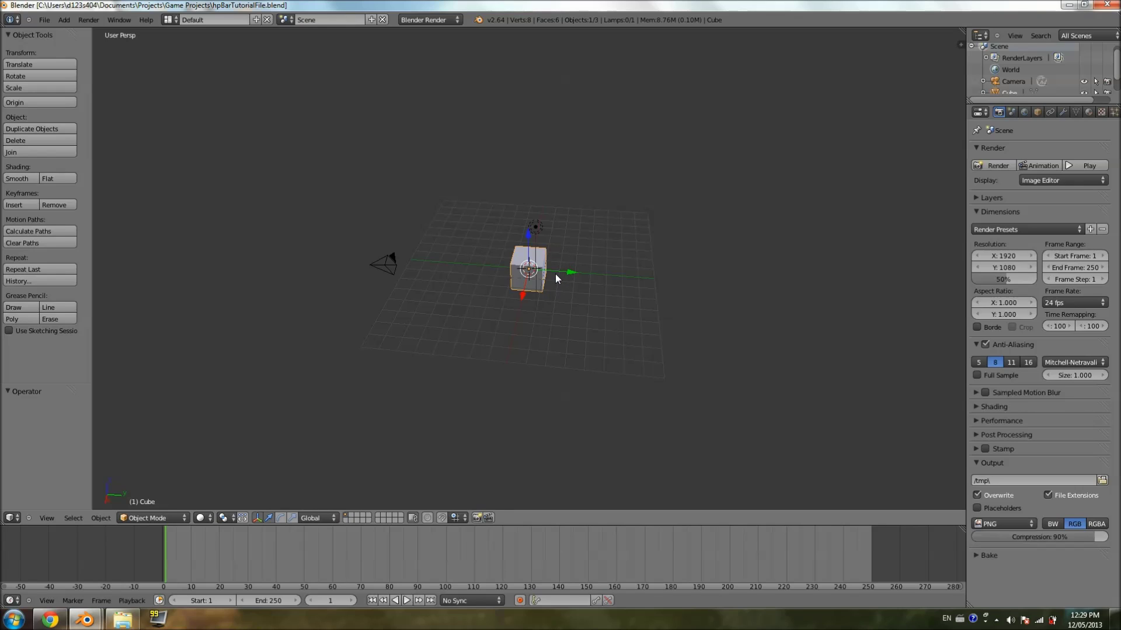
pyautogui.press('KP_4')
pyautogui.press('KP_4')
pyautogui.press('KP_4')
pyautogui.press('KP_4')
pyautogui.scroll(3, 556, 283)
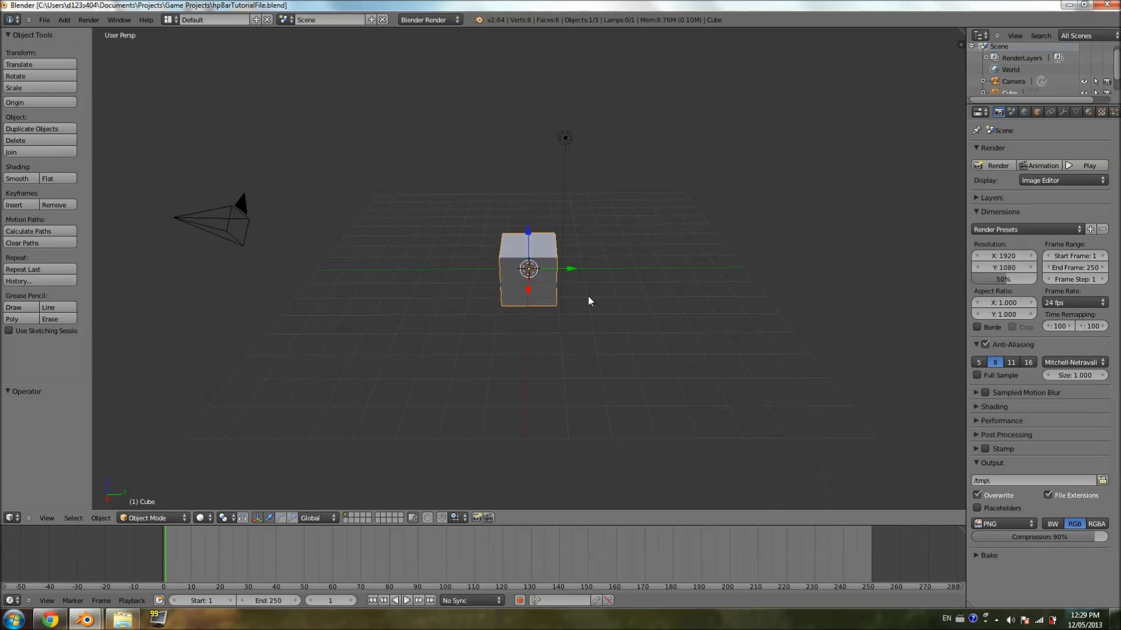
pyautogui.moveTo(589, 301); pyautogui.dragTo(604, 295, button='middle')
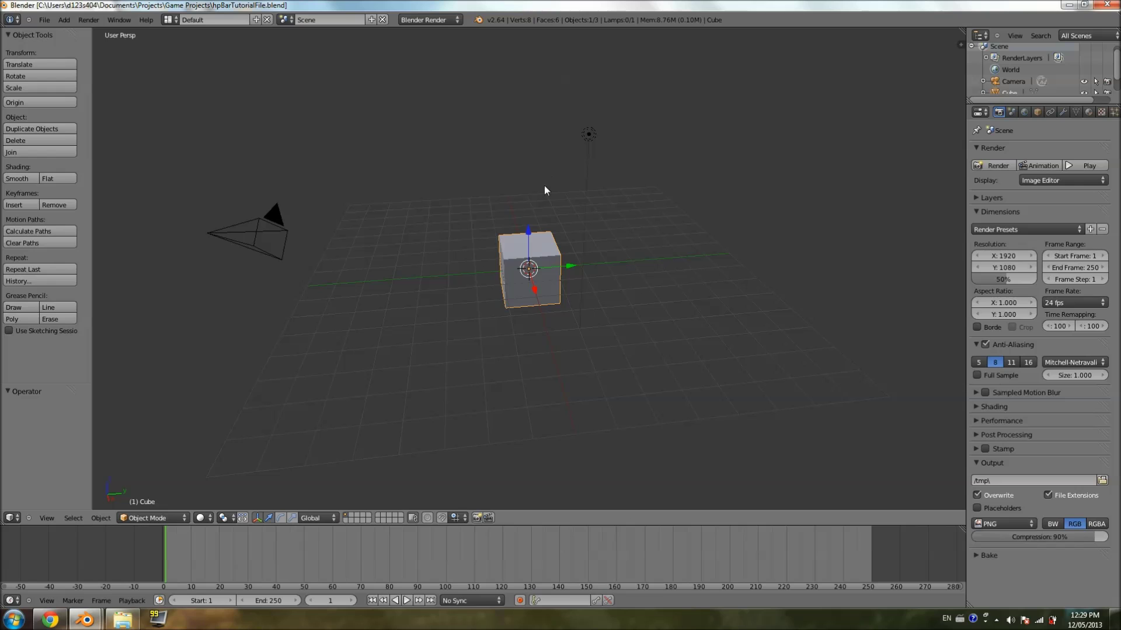
pyautogui.moveTo(546, 233); pyautogui.dragTo(467, 254, button='middle')
pyautogui.scroll(3, 507, 289)
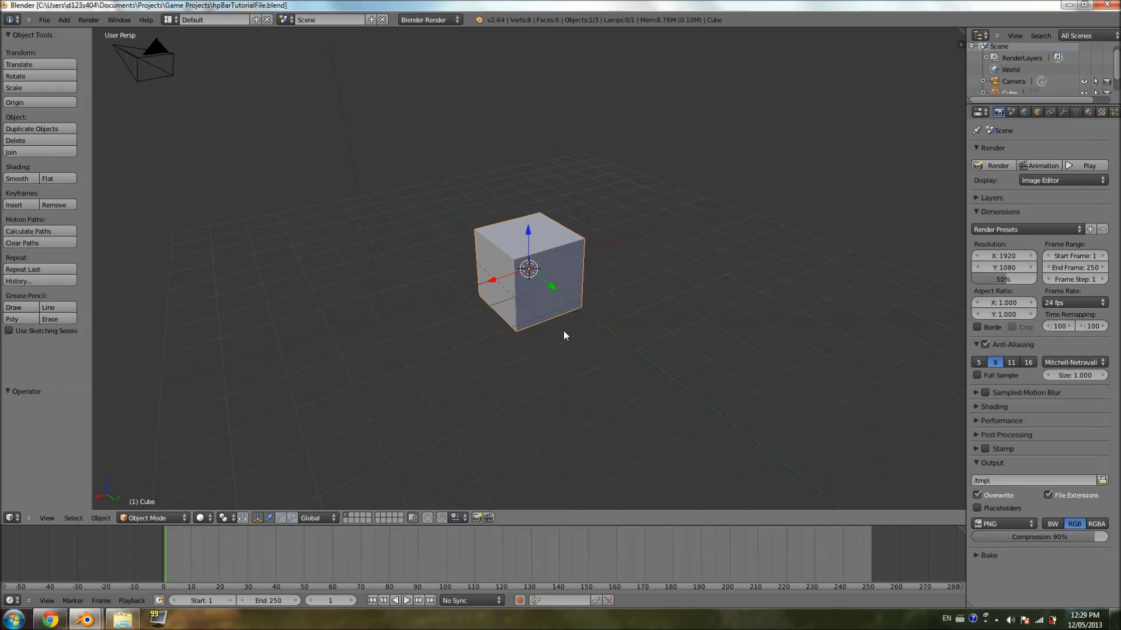
pyautogui.moveTo(558, 323); pyautogui.dragTo(596, 286, button='middle')
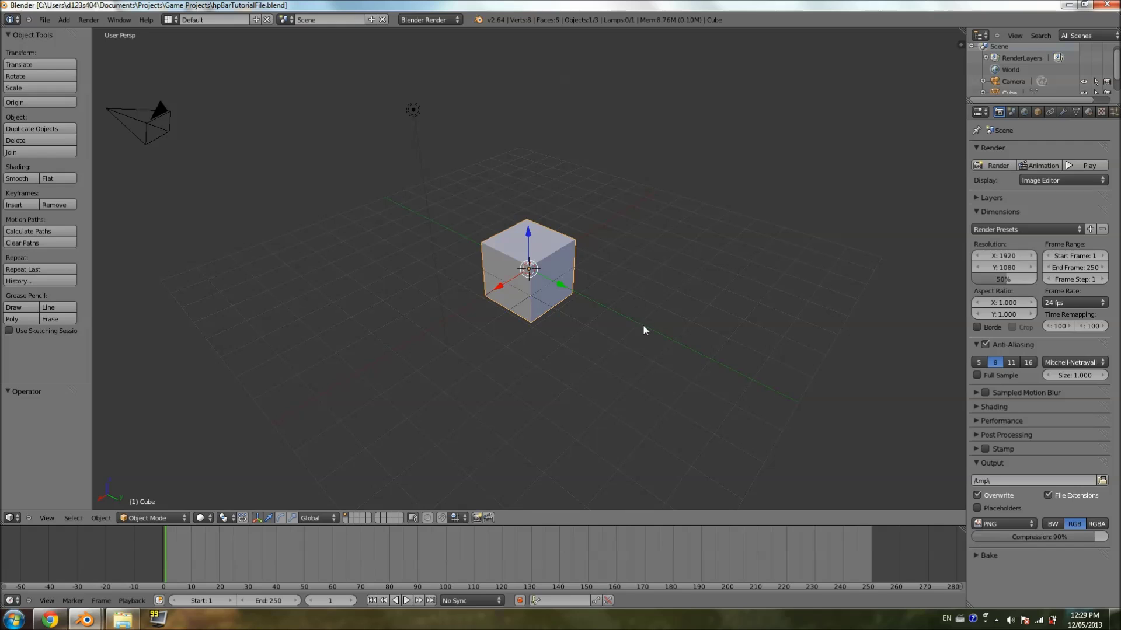
pyautogui.moveTo(644, 325); pyautogui.dragTo(650, 315, button='middle')
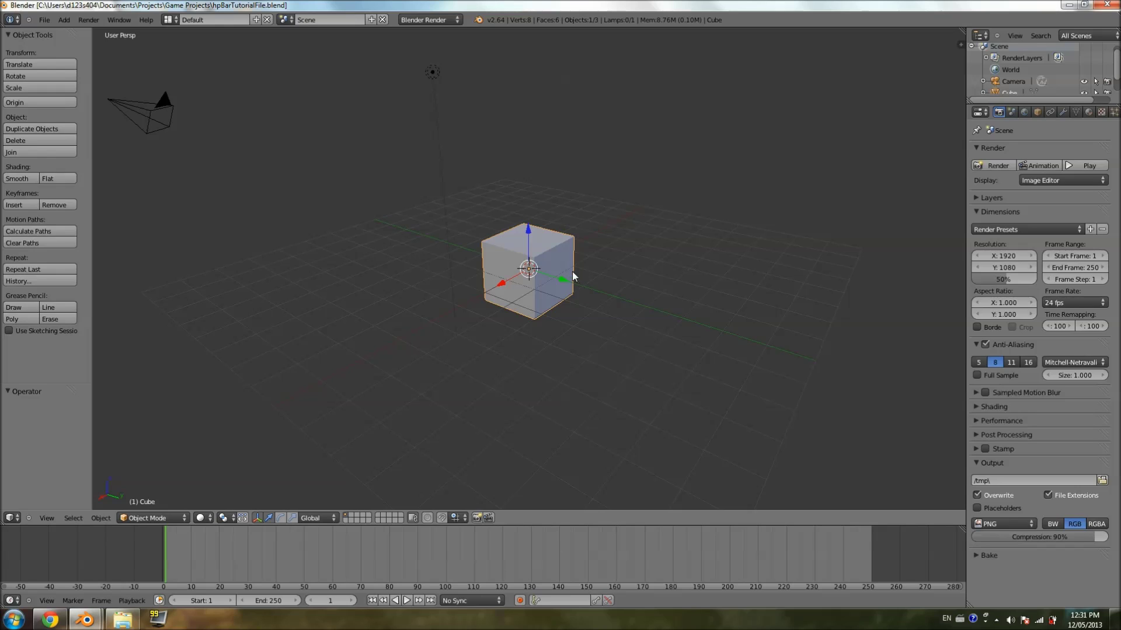
pyautogui.click(424, 20)
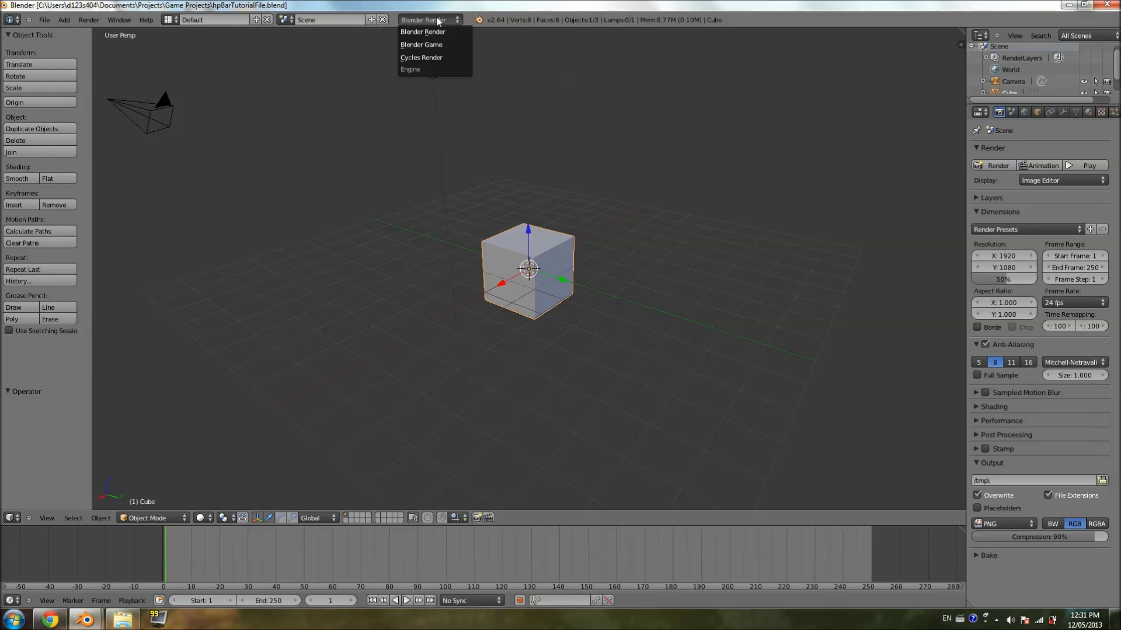
pyautogui.click(443, 48)
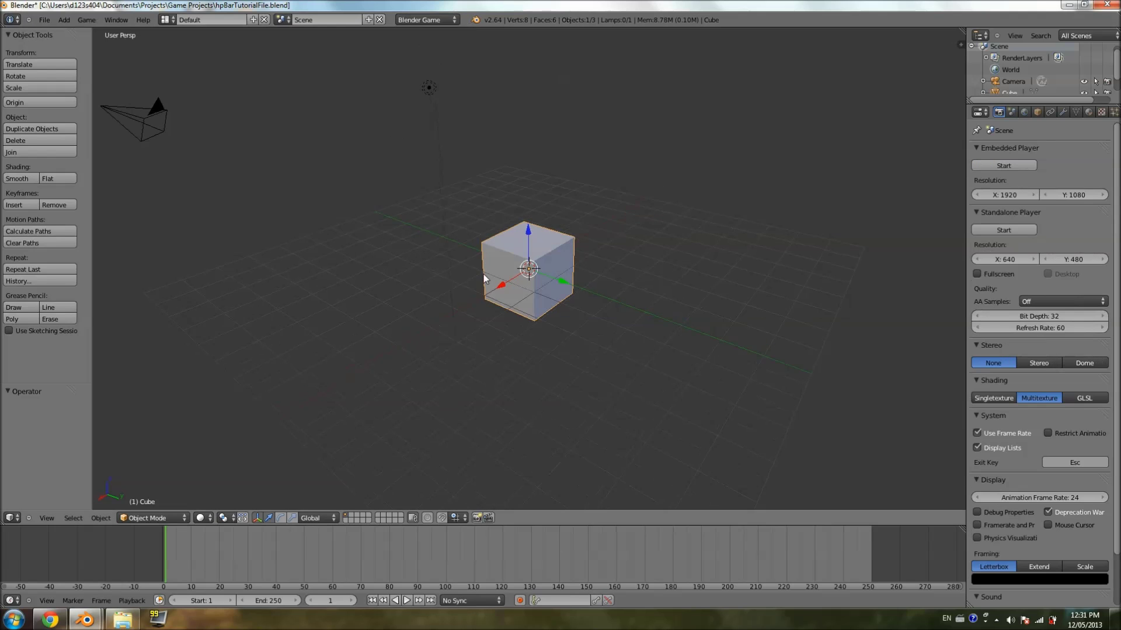
# - Delete the default cube
pyautogui.scroll(3, 483, 275)
pyautogui.moveTo(516, 292); pyautogui.dragTo(494, 287, button='middle')
pyautogui.scroll(-3, 537, 286)
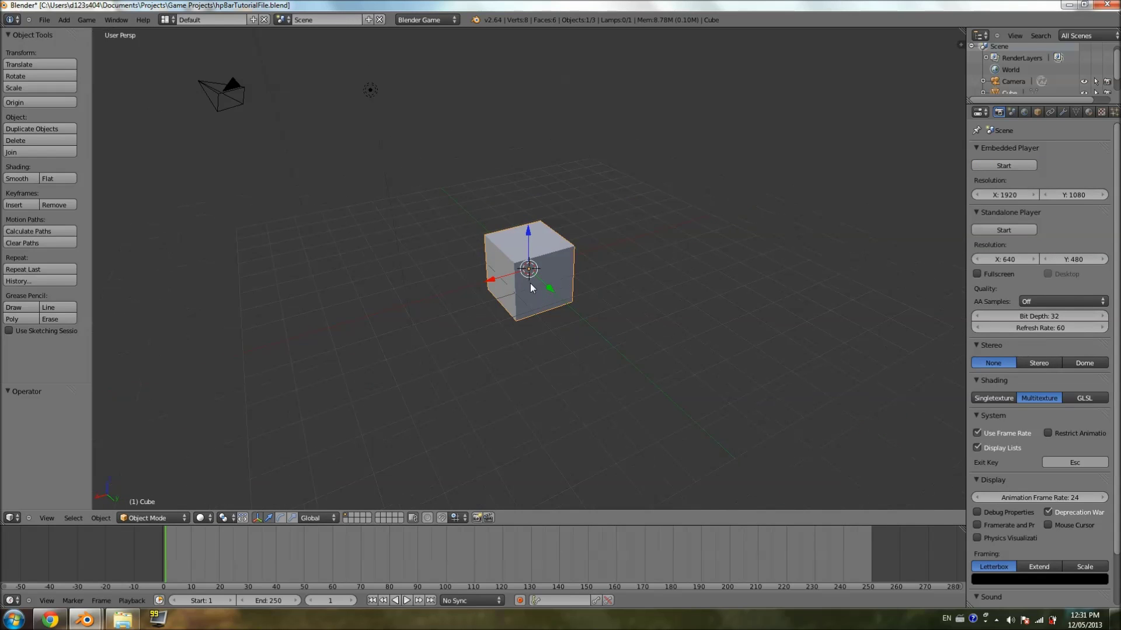
pyautogui.press('x')
pyautogui.click(529, 282)
# - Add a new plane to the empty scene through the 'plane' command search
pyautogui.moveTo(586, 337); pyautogui.dragTo(500, 350, button='middle')
pyautogui.press('space')
pyautogui.write('plane')
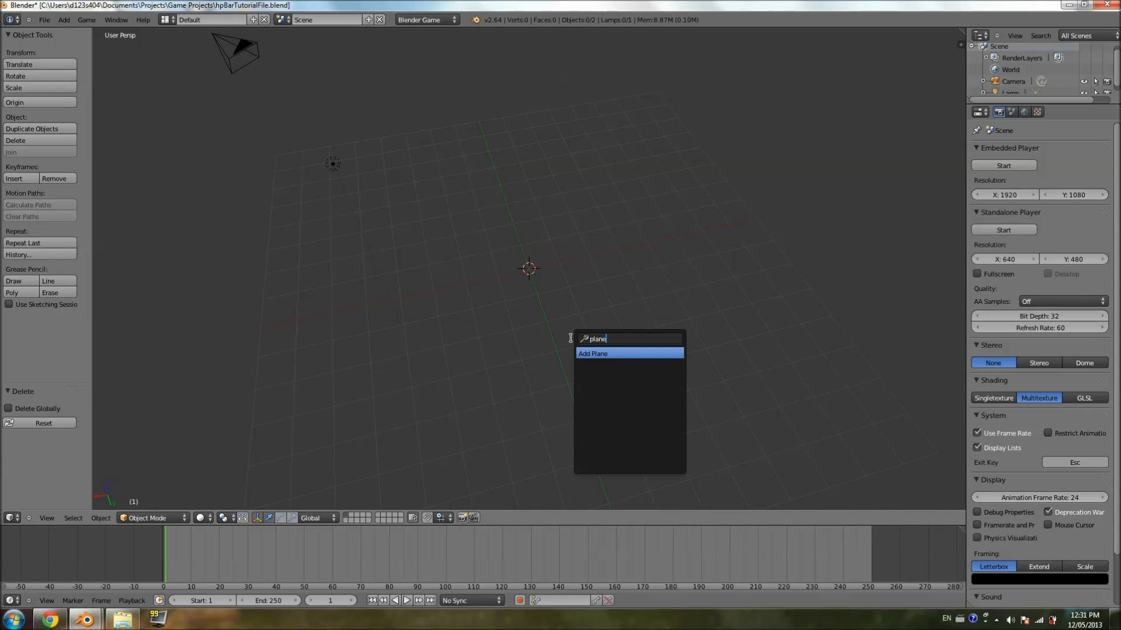
pyautogui.press('Return')
# - Stretch the plane 5 times along X into a long flat bar
pyautogui.moveTo(503, 311); pyautogui.dragTo(954, 298, button='middle')
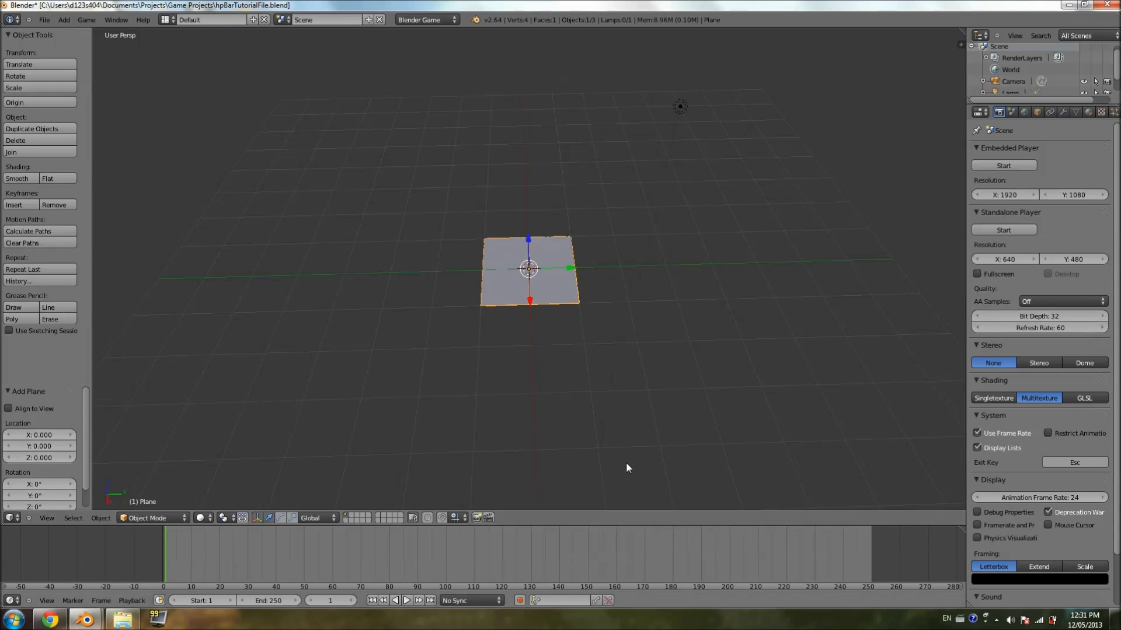
pyautogui.moveTo(693, 298); pyautogui.dragTo(545, 290, button='middle')
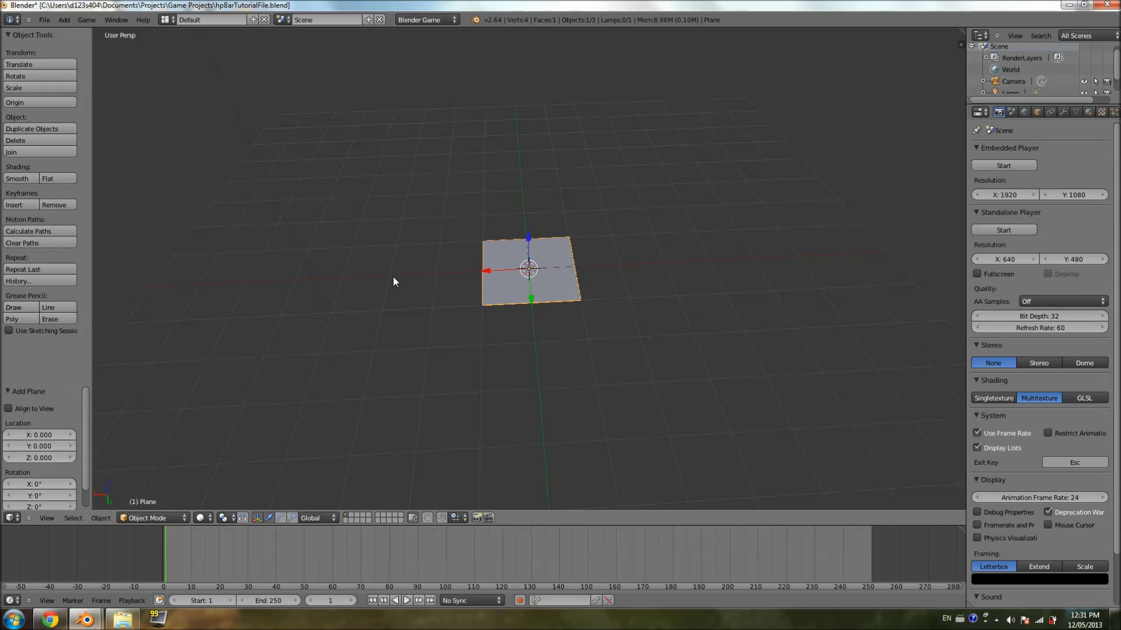
pyautogui.moveTo(394, 282); pyautogui.dragTo(600, 318, button='middle')
pyautogui.press('s')
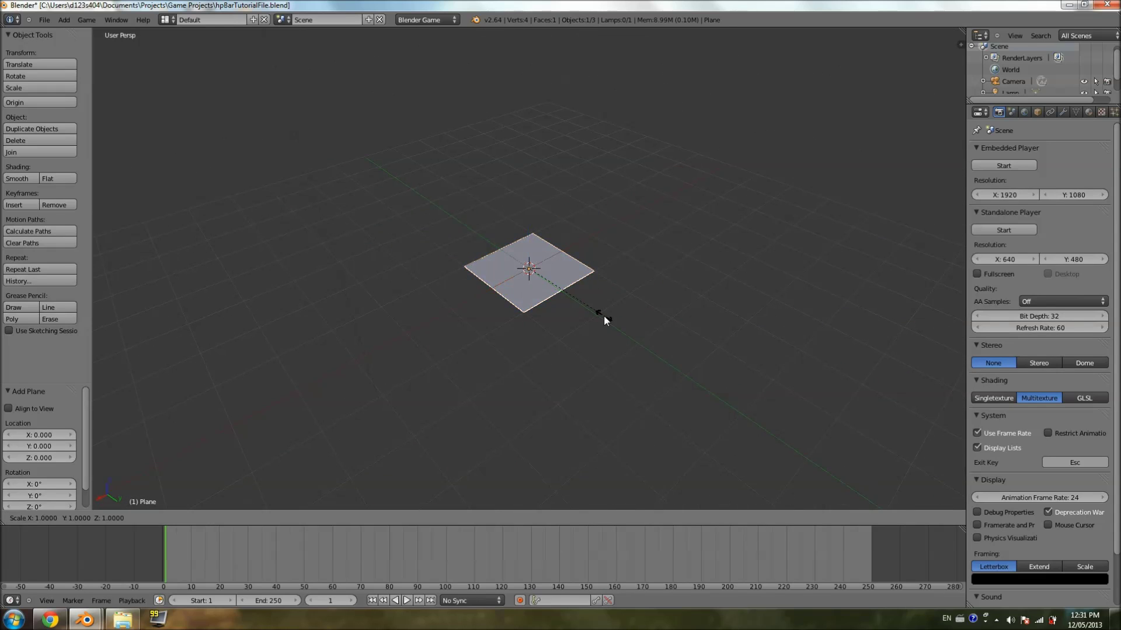
pyautogui.write('x5')
pyautogui.press('Return')
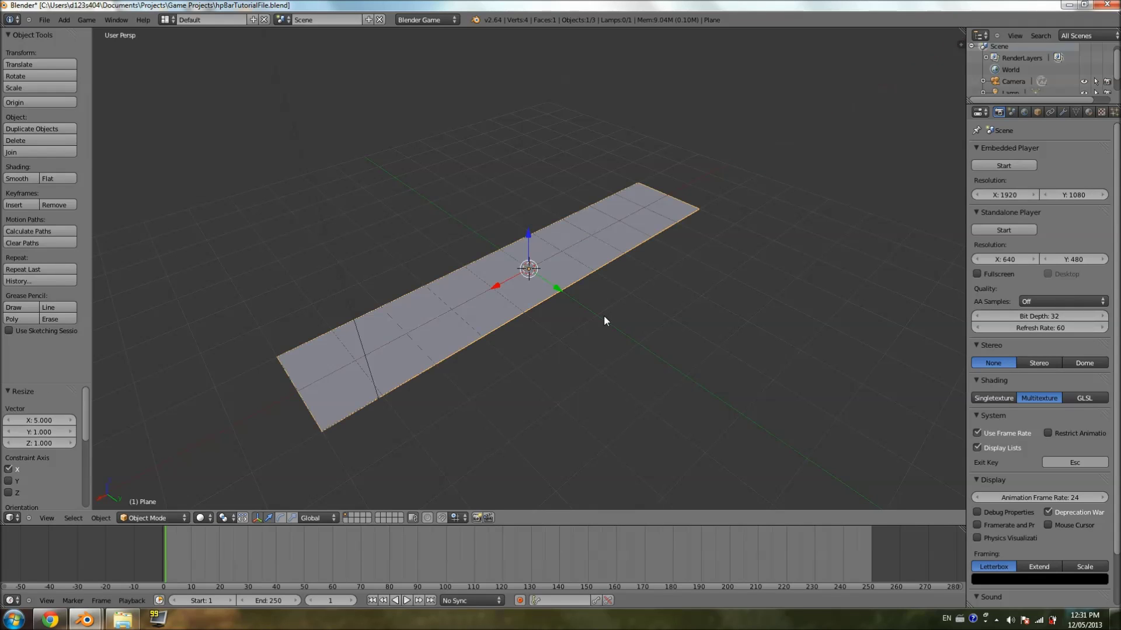
pyautogui.moveTo(656, 332); pyautogui.dragTo(590, 269, button='middle')
pyautogui.click(1088, 113)
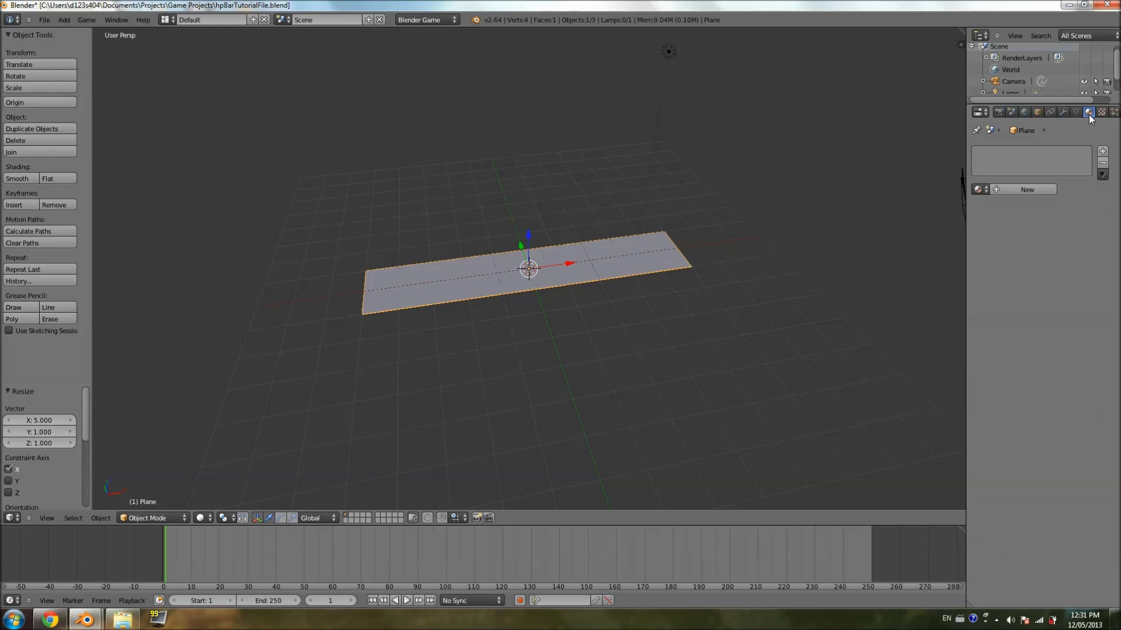
# - Assign the existing Material to the plane and make its diffuse colour black
pyautogui.click(979, 189)
pyautogui.click(991, 211)
pyautogui.moveTo(622, 359); pyautogui.dragTo(569, 289, button='middle')
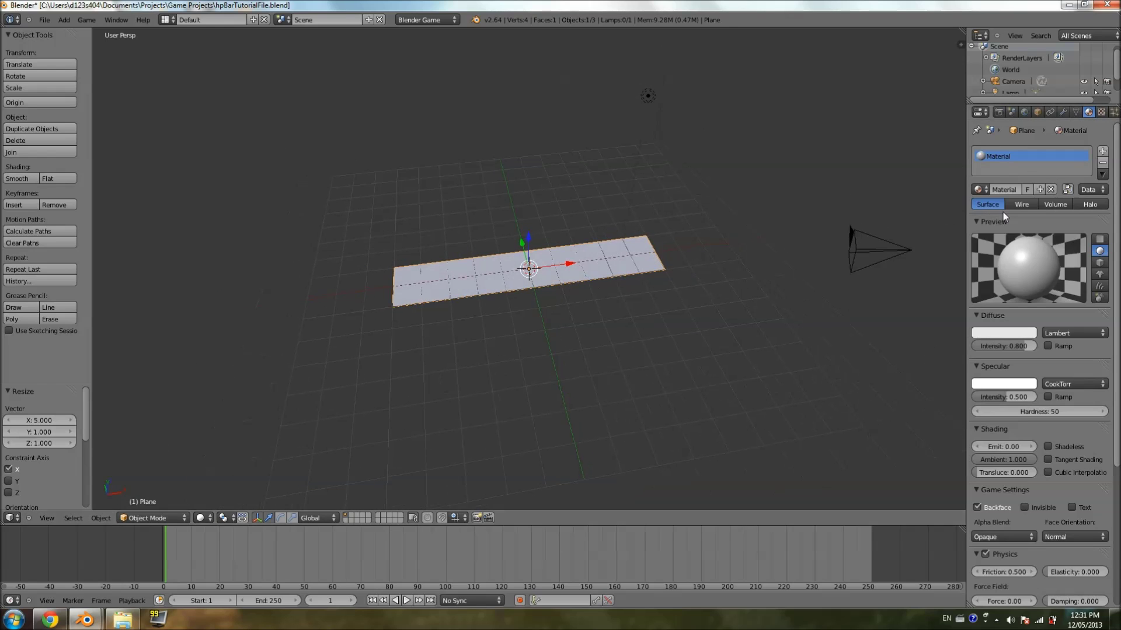
pyautogui.click(1006, 338)
pyautogui.moveTo(1003, 215); pyautogui.dragTo(1043, 263)
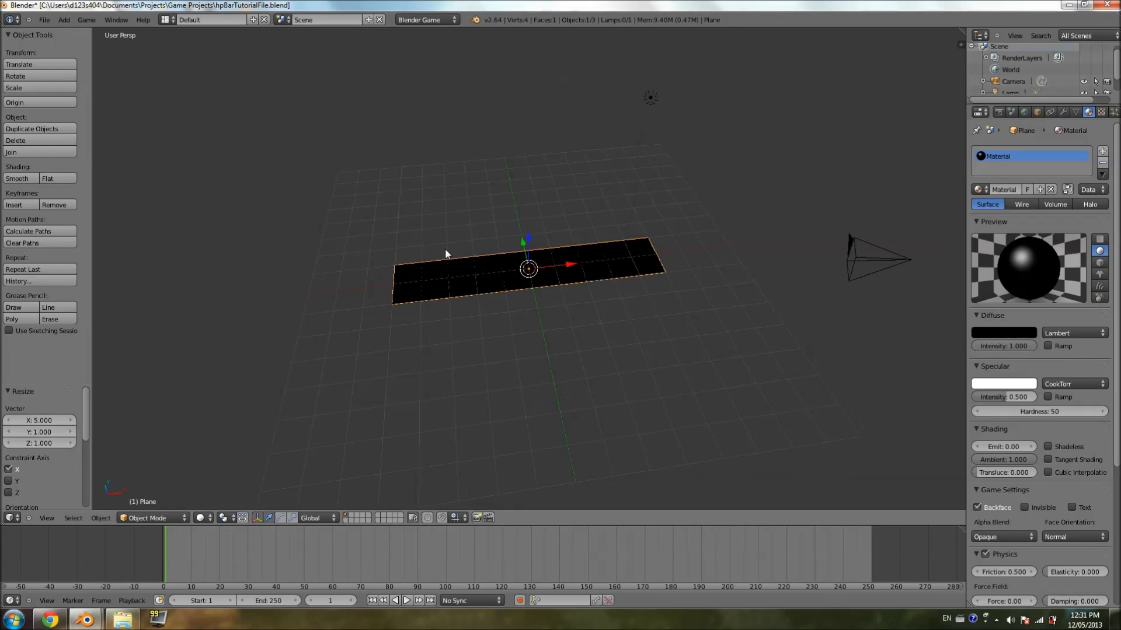
pyautogui.moveTo(445, 247); pyautogui.dragTo(560, 281, button='middle')
# - Add a second plane at the centre and raise it slightly above the black strip
pyautogui.press('space')
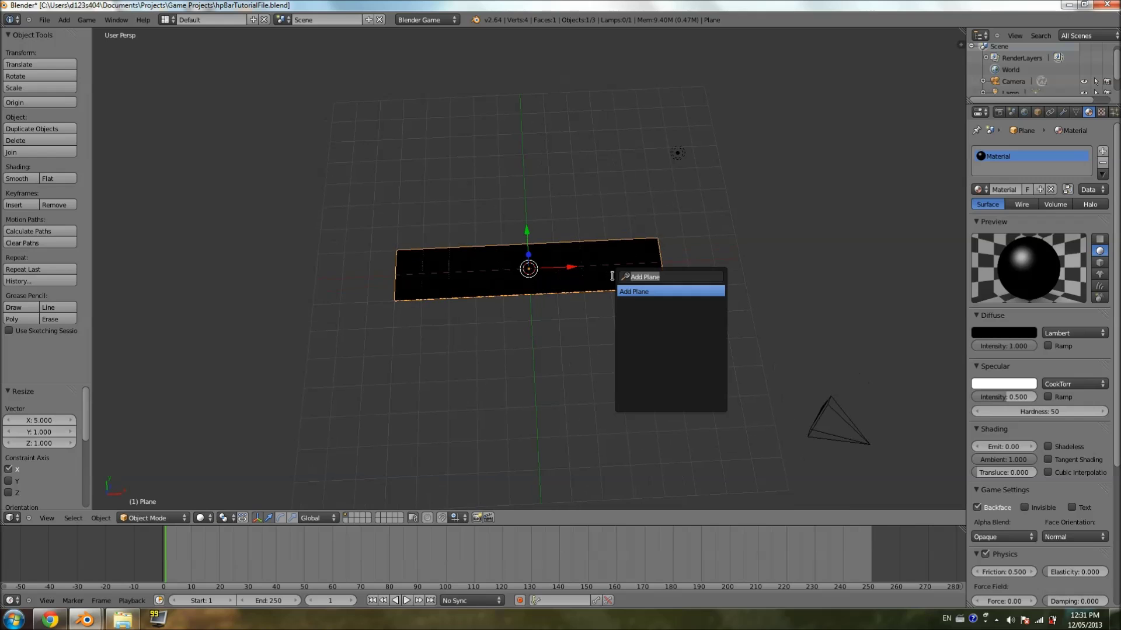
pyautogui.press('Return')
pyautogui.scroll(3, 723, 220)
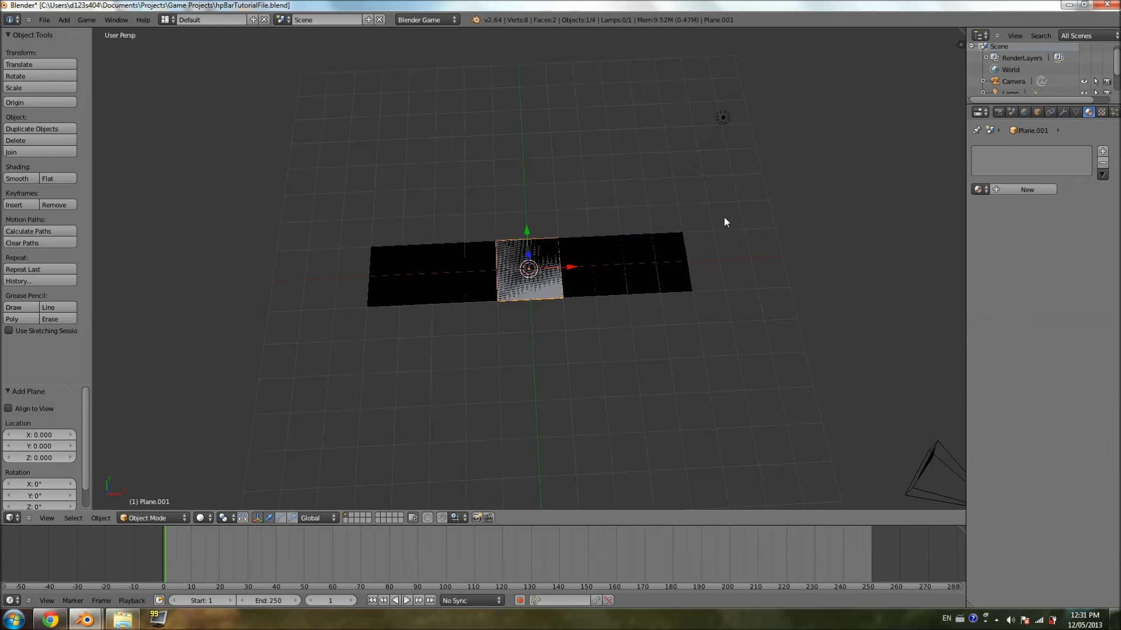
pyautogui.moveTo(575, 296); pyautogui.dragTo(503, 331, button='middle')
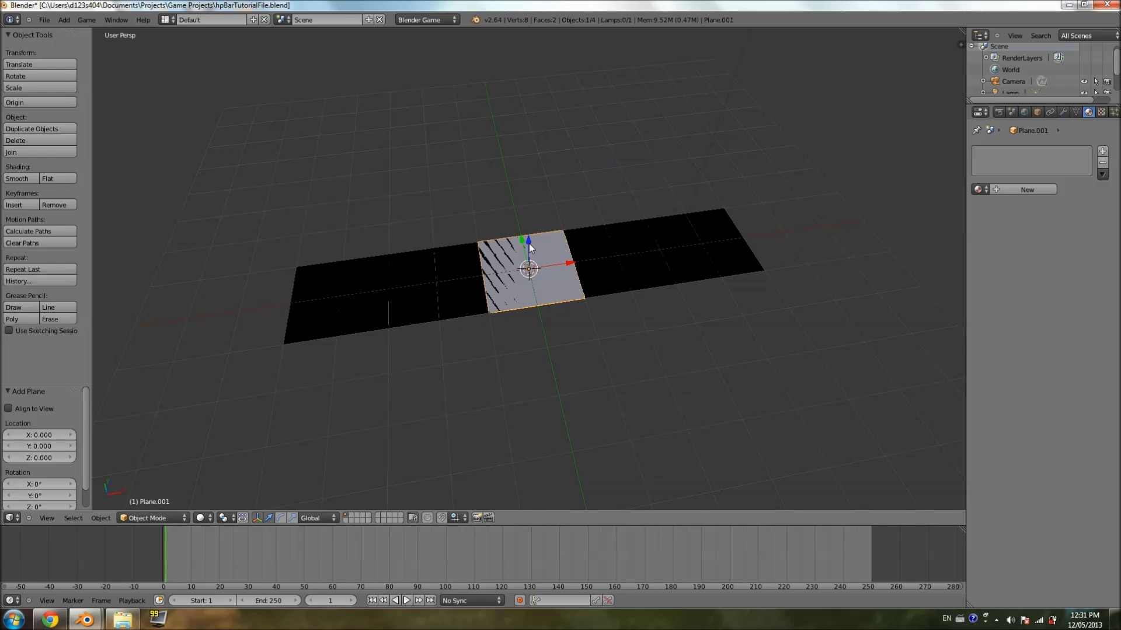
pyautogui.moveTo(528, 244); pyautogui.dragTo(529, 240)
pyautogui.moveTo(554, 270); pyautogui.dragTo(534, 308, button='middle')
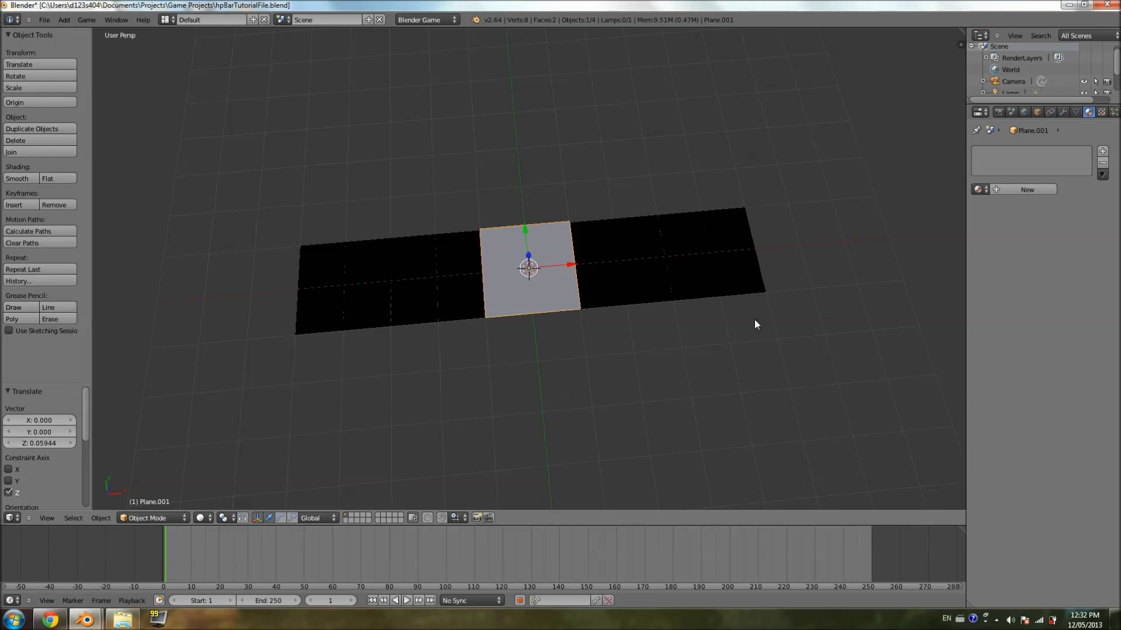
# - In Edit Mode, shrink the new plane along Y and stretch it along X into a slimmer bar
pyautogui.press('Tab')
pyautogui.press('s')
pyautogui.press('y')
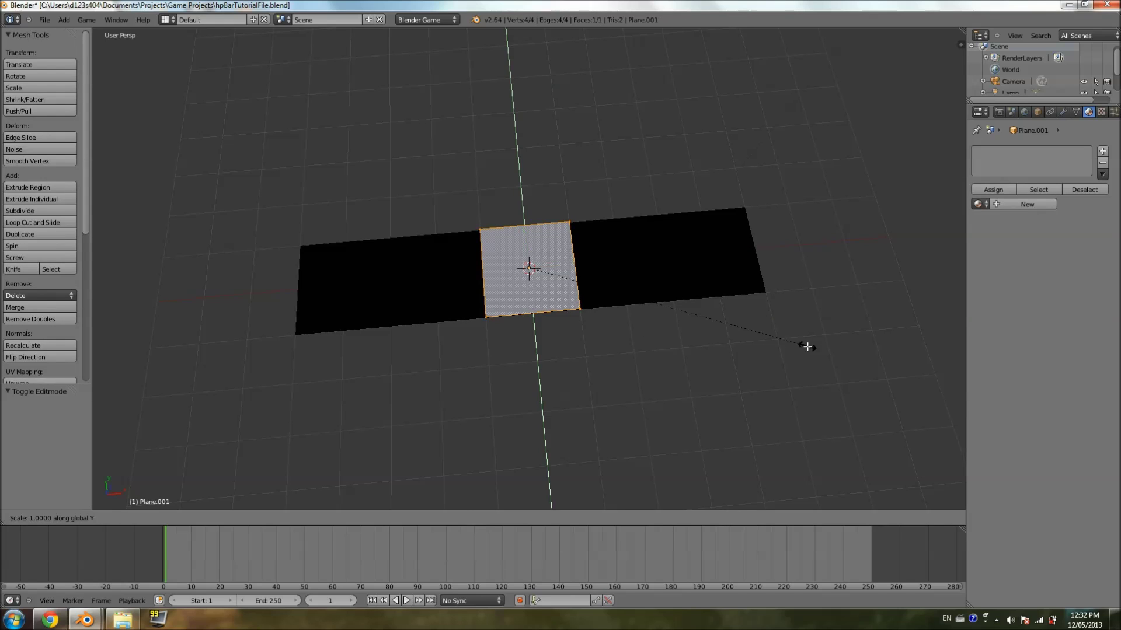
pyautogui.click(768, 339)
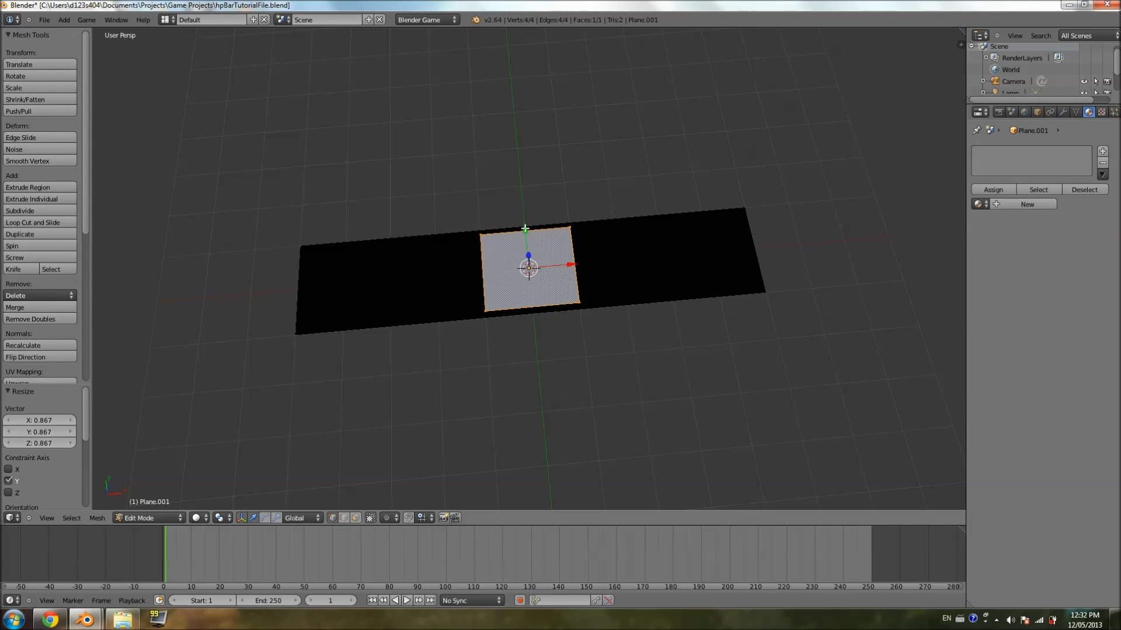
pyautogui.scroll(-3, 560, 292)
pyautogui.moveTo(569, 286); pyautogui.dragTo(572, 279, button='middle')
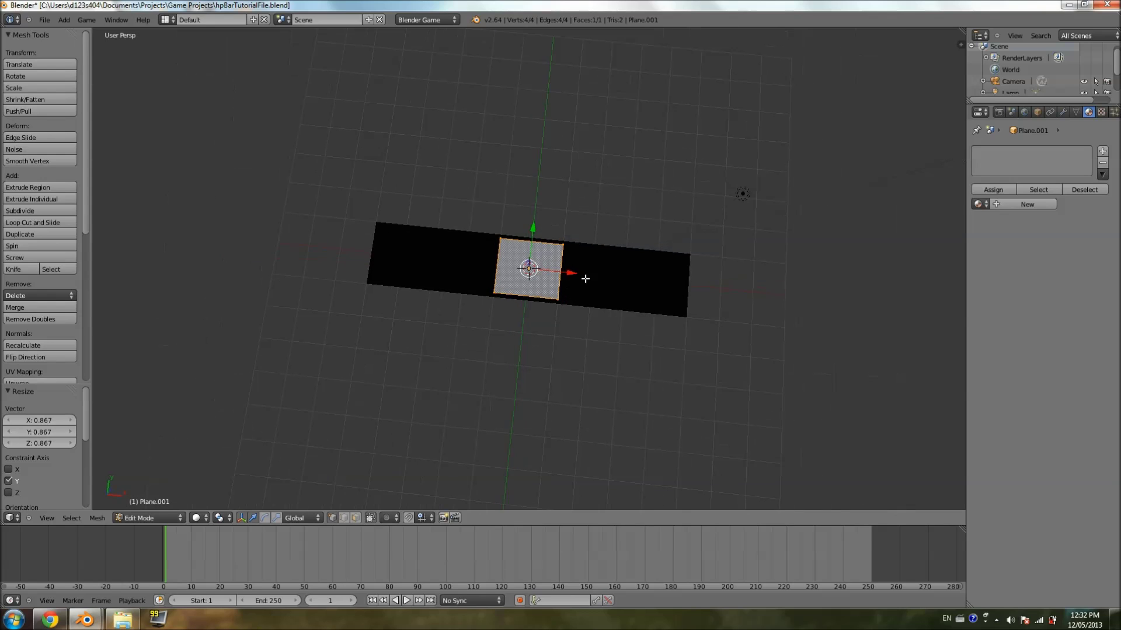
pyautogui.press('s')
pyautogui.press('x')
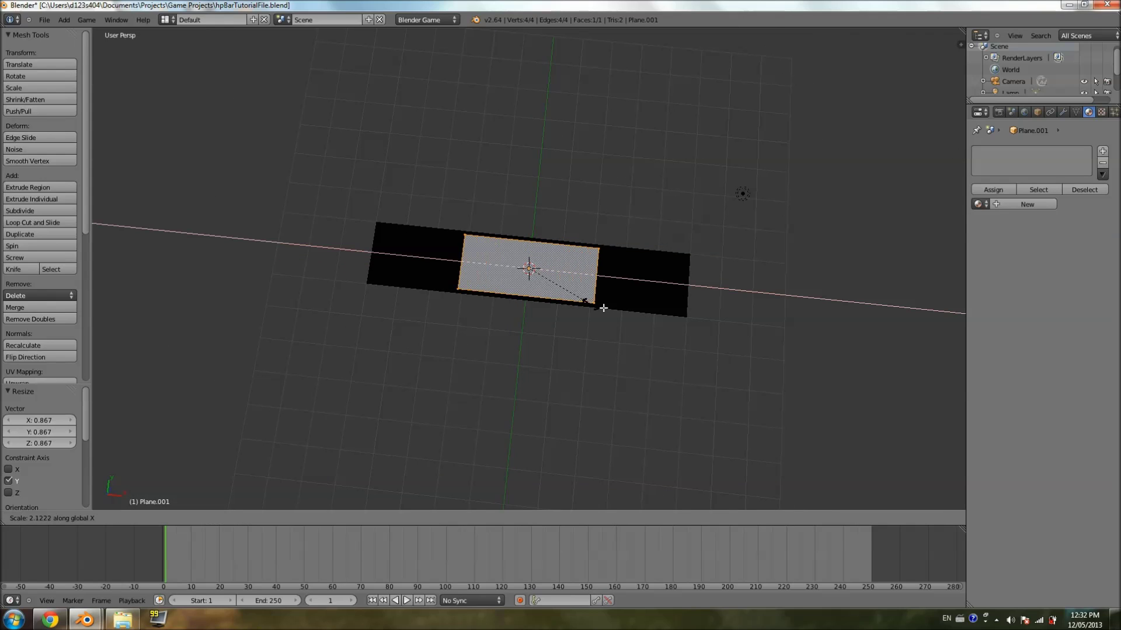
pyautogui.click(681, 321)
pyautogui.moveTo(625, 313); pyautogui.dragTo(606, 327, button='middle')
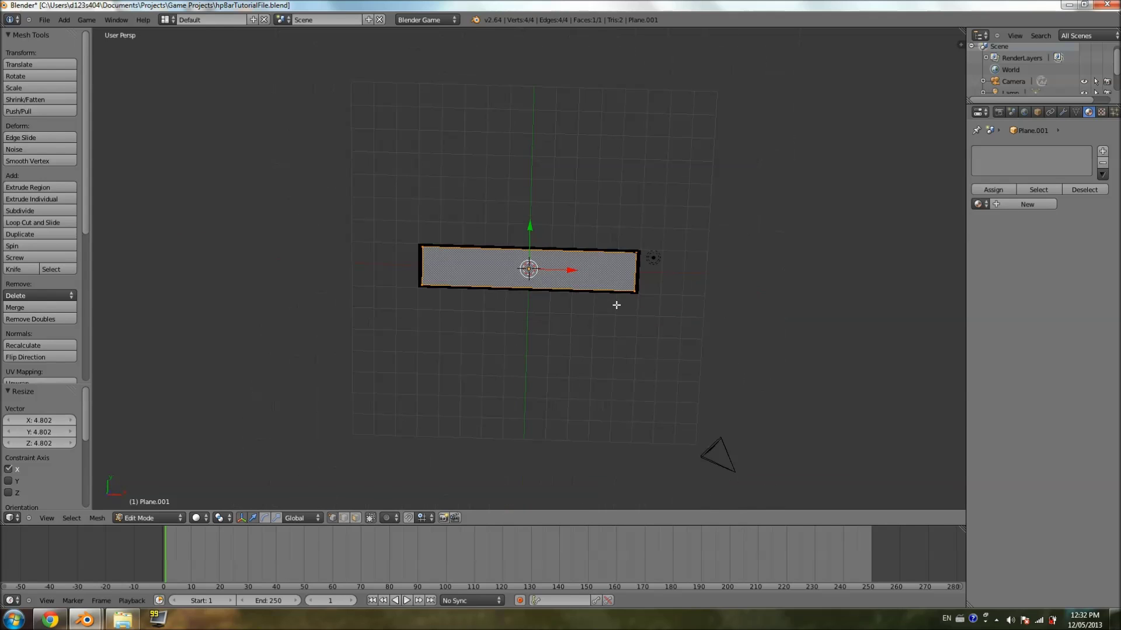
pyautogui.press('Tab')
# - Create a new material, Material.001, for Plane.001
pyautogui.moveTo(732, 292); pyautogui.dragTo(663, 273, button='middle')
pyautogui.scroll(2, 478, 289)
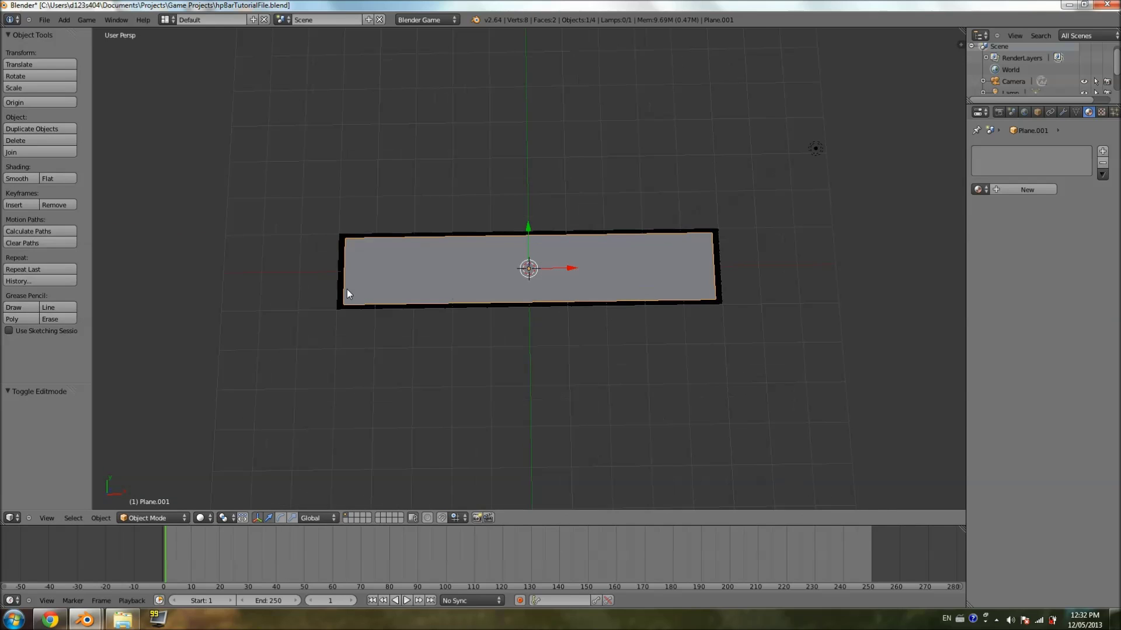
pyautogui.moveTo(557, 257); pyautogui.dragTo(671, 294, button='middle')
pyautogui.click(1000, 190)
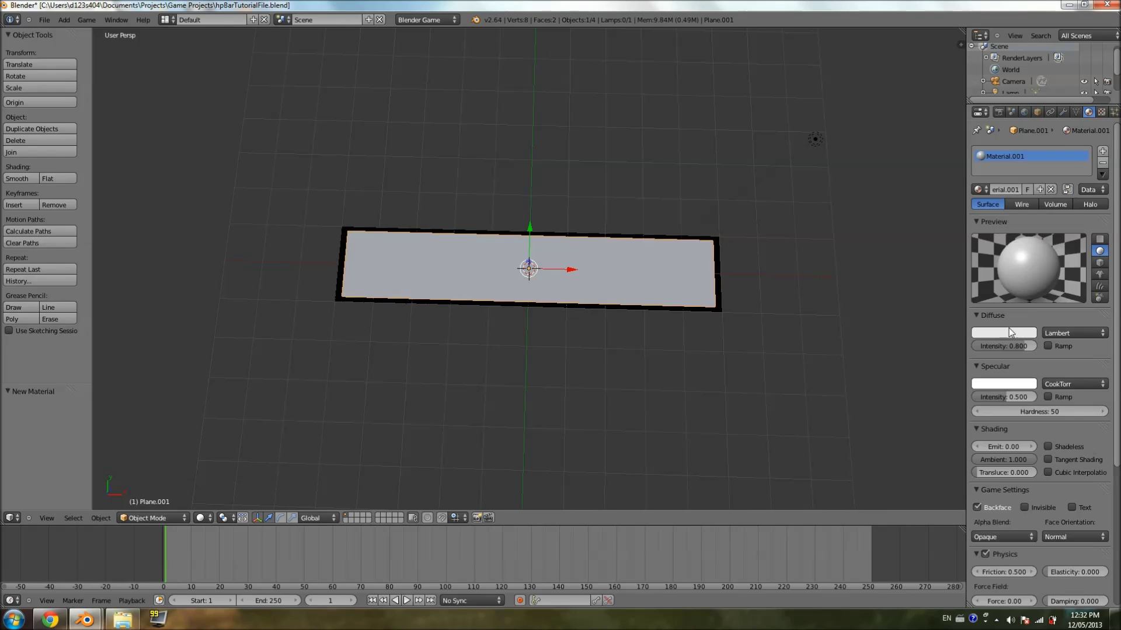
# - Set Material.001's diffuse intensity to 1.0 and its diffuse colour to red
pyautogui.moveTo(1033, 347); pyautogui.dragTo(1046, 347)
pyautogui.click(1004, 333)
pyautogui.click(987, 221)
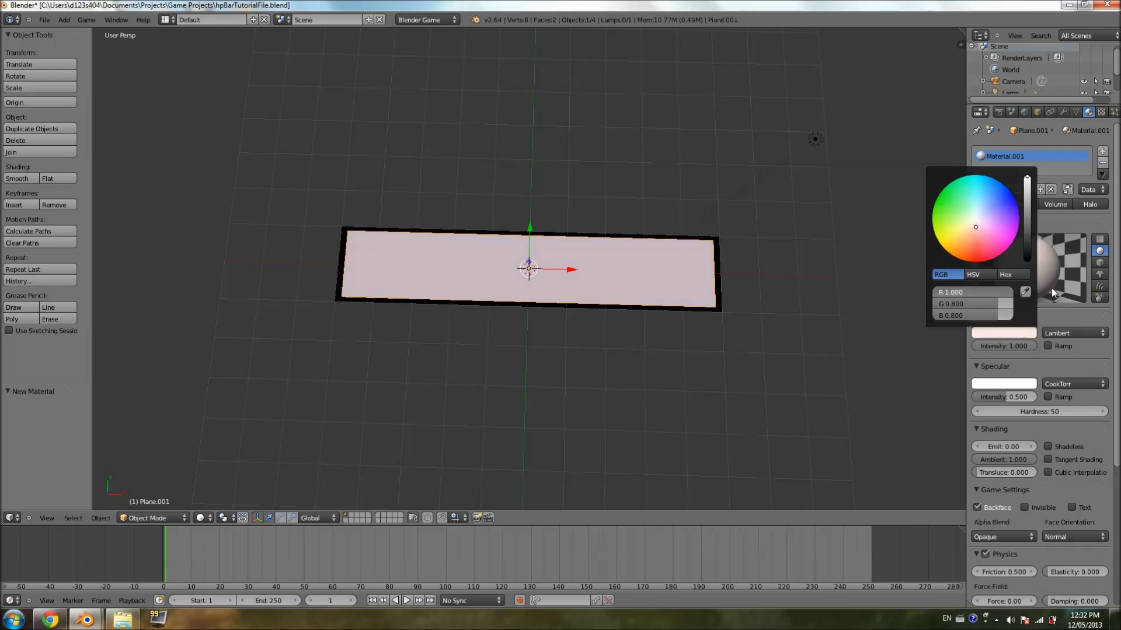
pyautogui.click(1004, 333)
pyautogui.click(1007, 201)
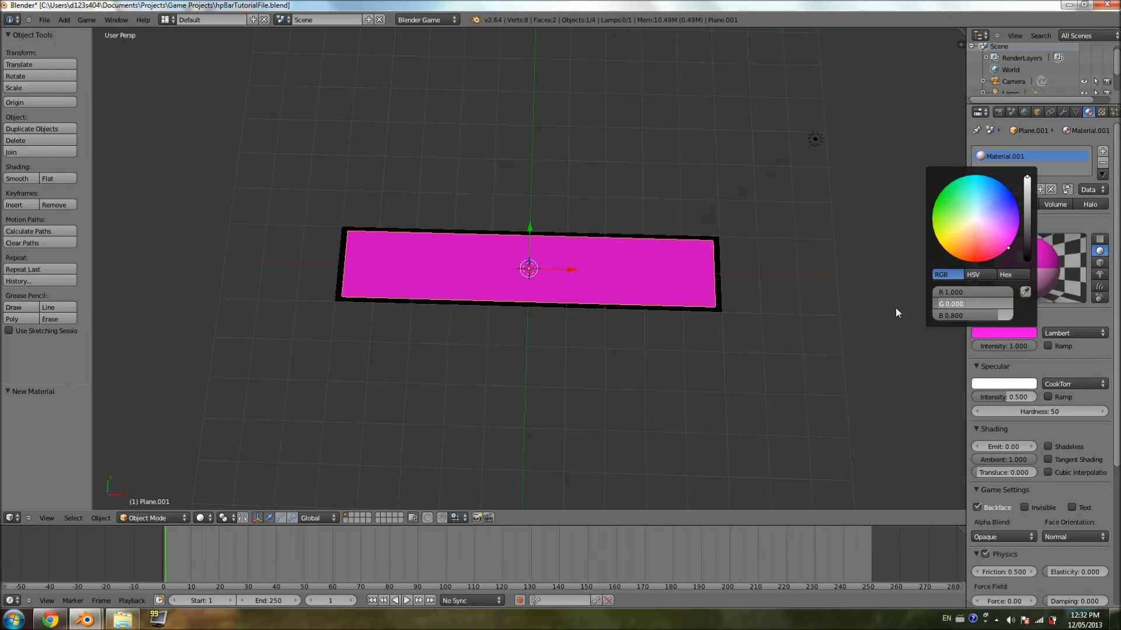
pyautogui.click(1000, 333)
pyautogui.click(1018, 217)
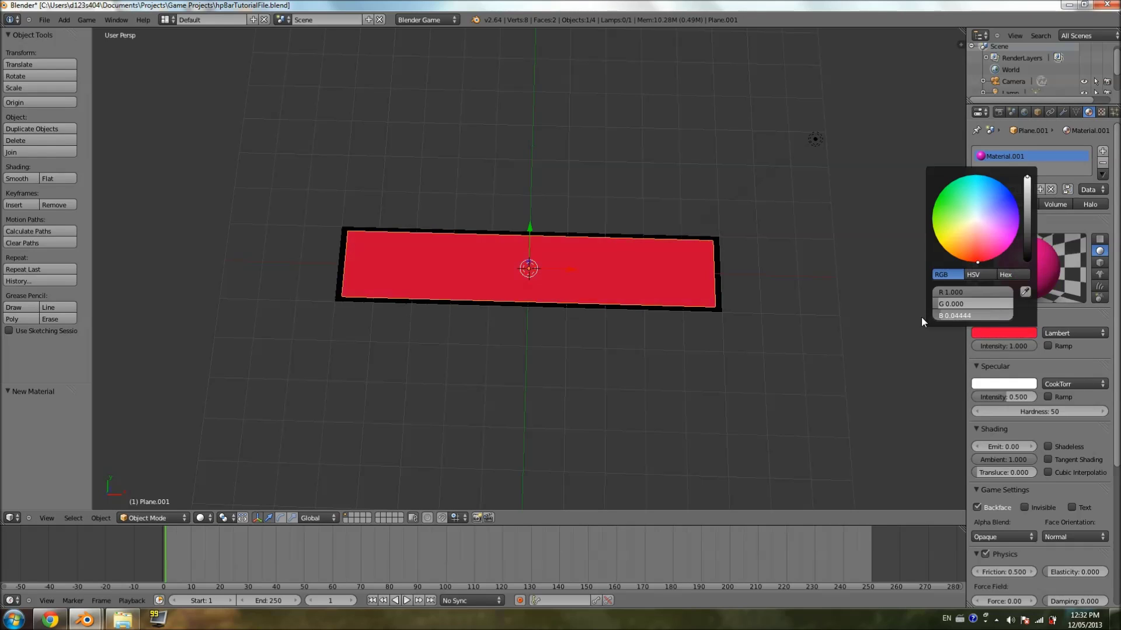
pyautogui.moveTo(649, 260); pyautogui.dragTo(785, 349, button='middle')
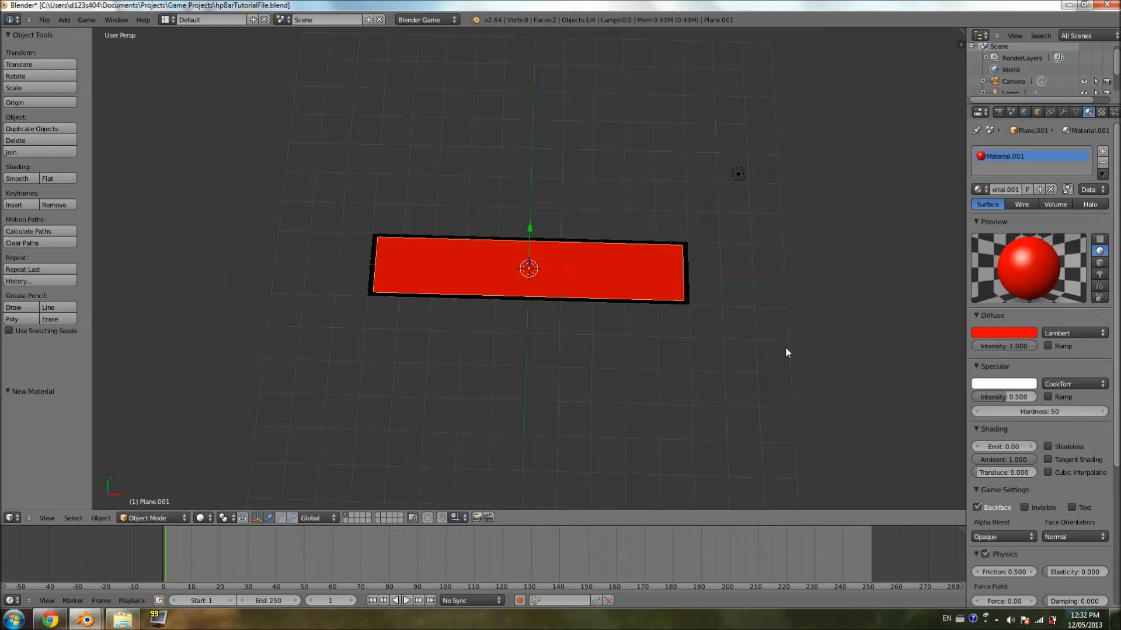
pyautogui.moveTo(527, 321); pyautogui.dragTo(553, 269, button='middle')
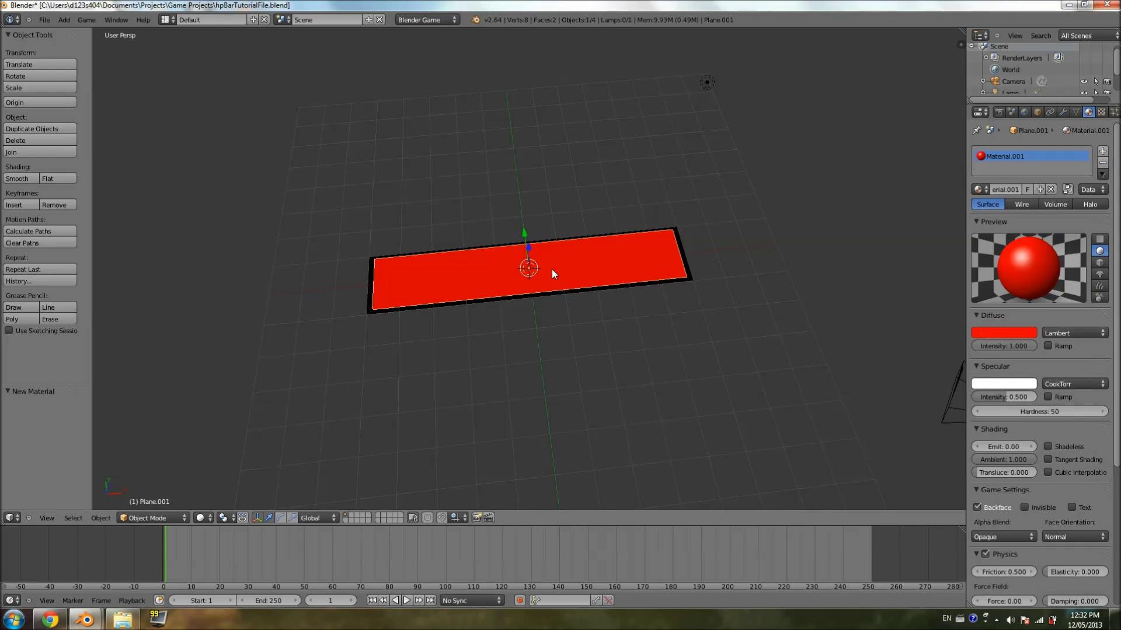
pyautogui.moveTo(580, 291); pyautogui.dragTo(607, 292, button='middle')
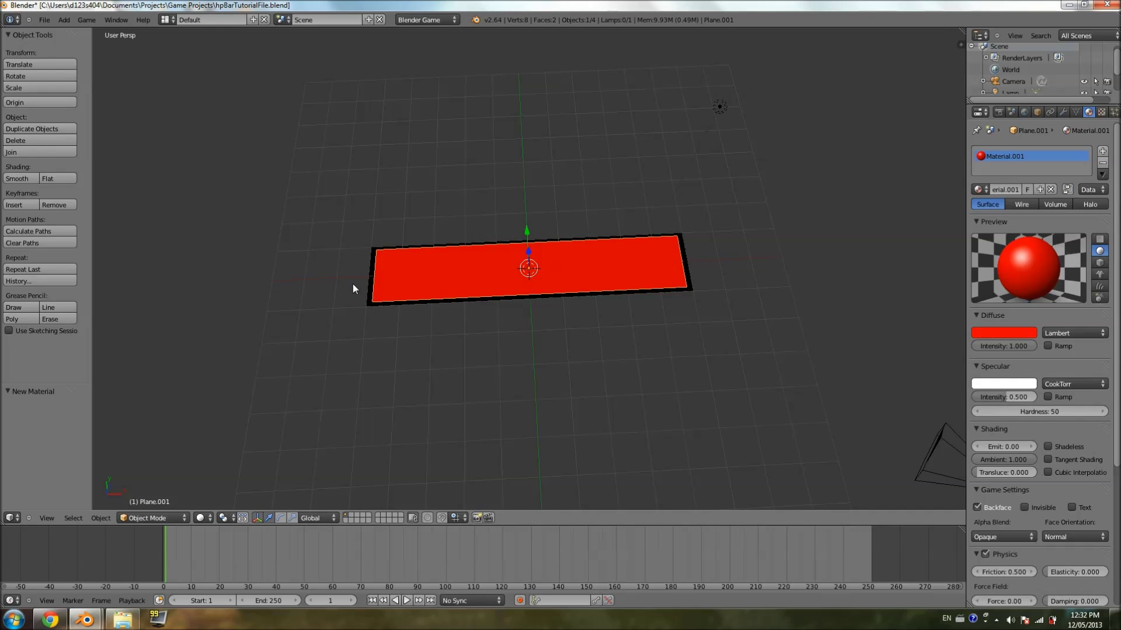
# - Enter Edit Mode on the red bar, trying an X move and X scale but cancelling both
pyautogui.press('Tab')
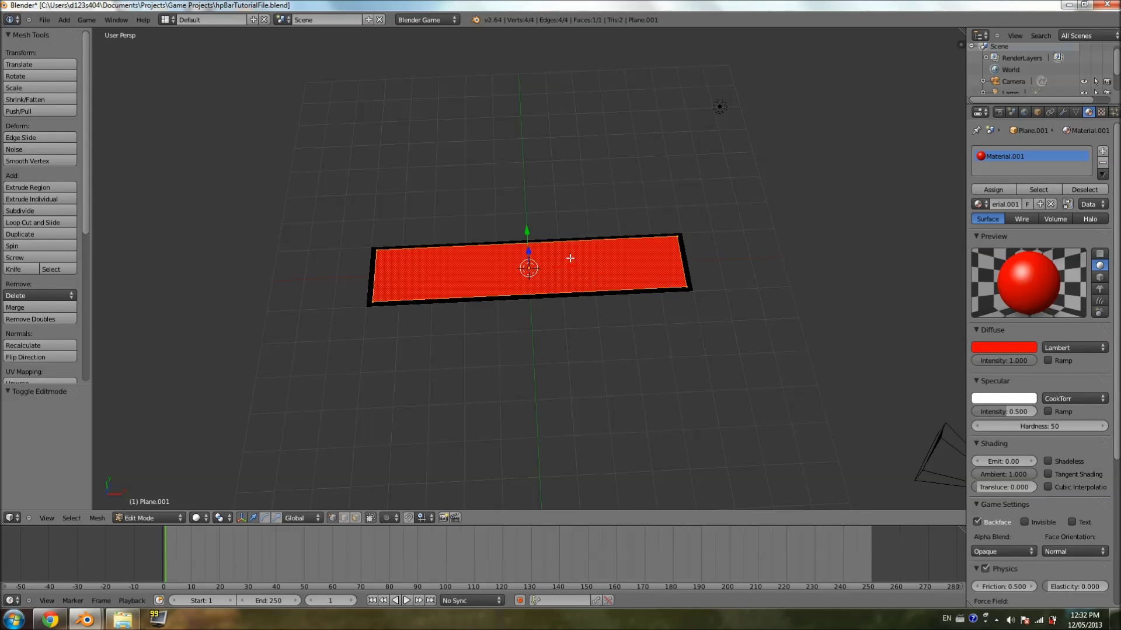
pyautogui.press('g')
pyautogui.press('x')
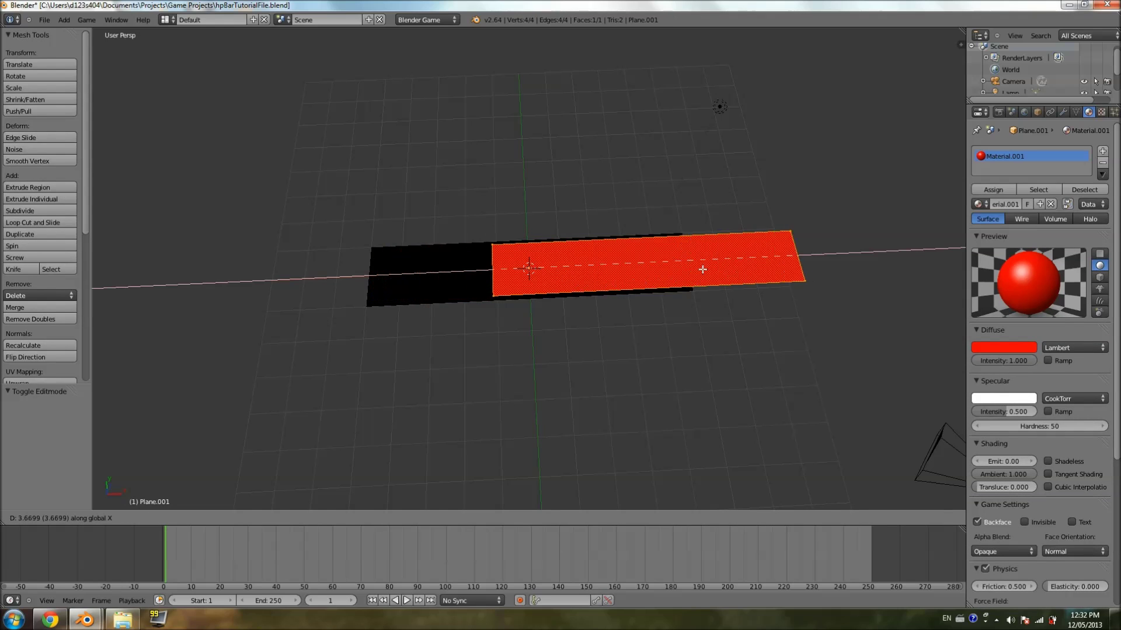
pyautogui.rightClick(702, 269)
pyautogui.scroll(4, 528, 263)
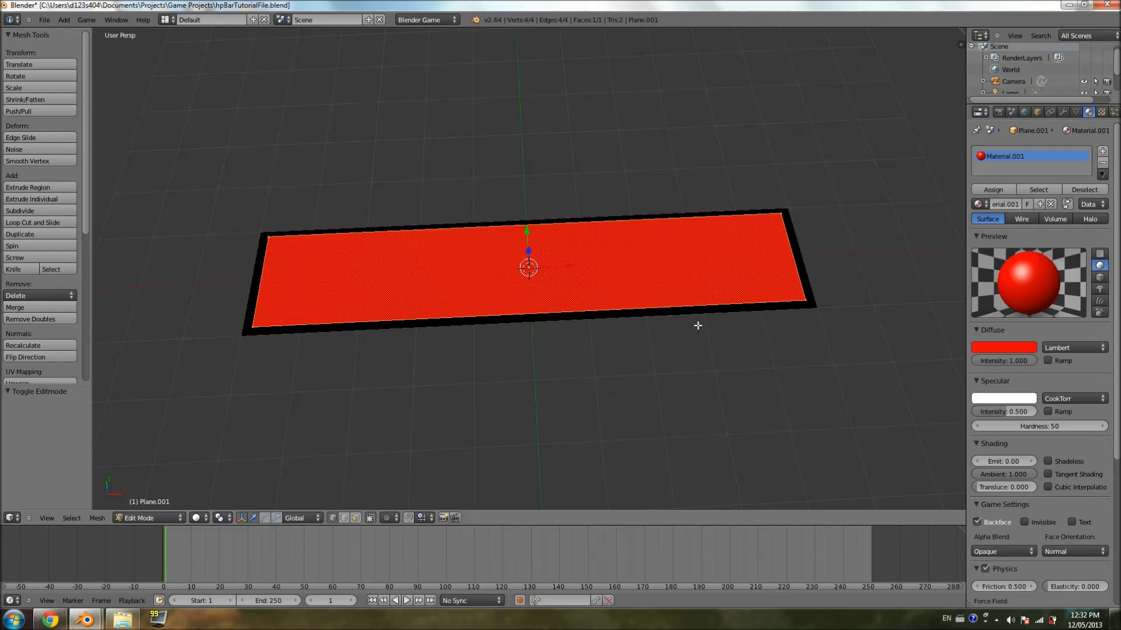
pyautogui.press('s')
pyautogui.press('x')
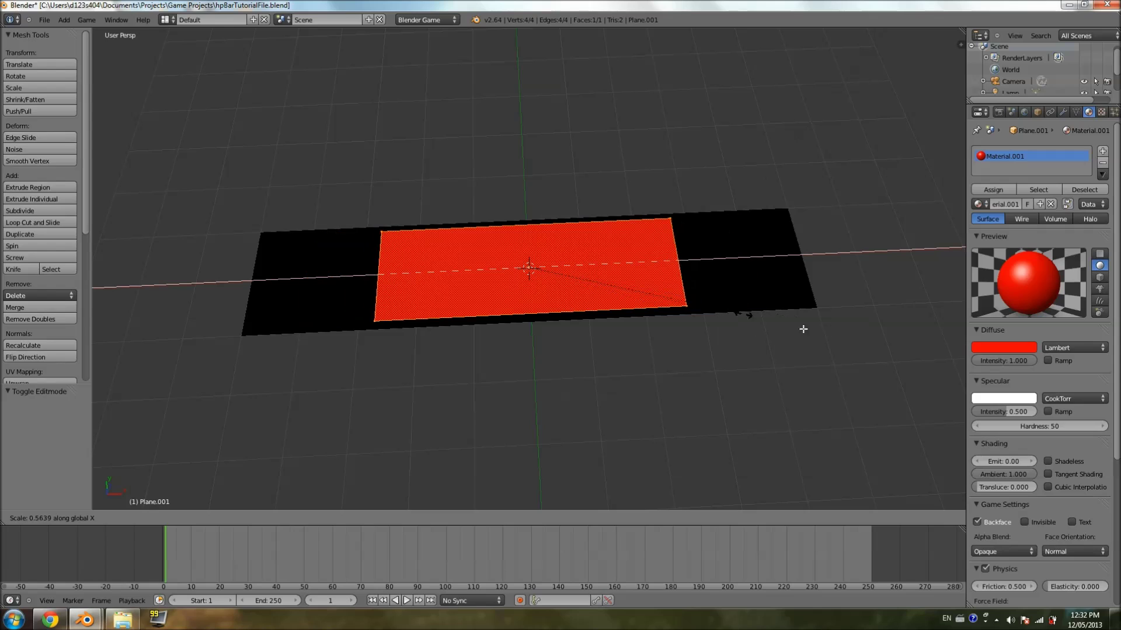
pyautogui.press('Escape')
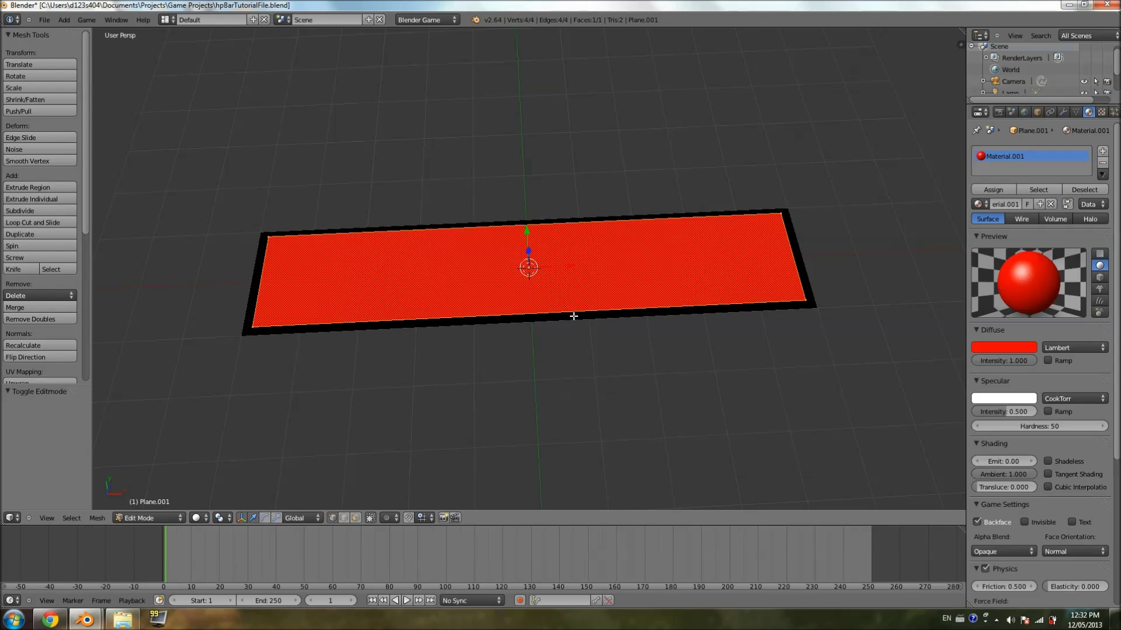
# - Shift the bar's mesh 4.805 along X so its left edge sits at the origin
pyautogui.press('g')
pyautogui.press('x')
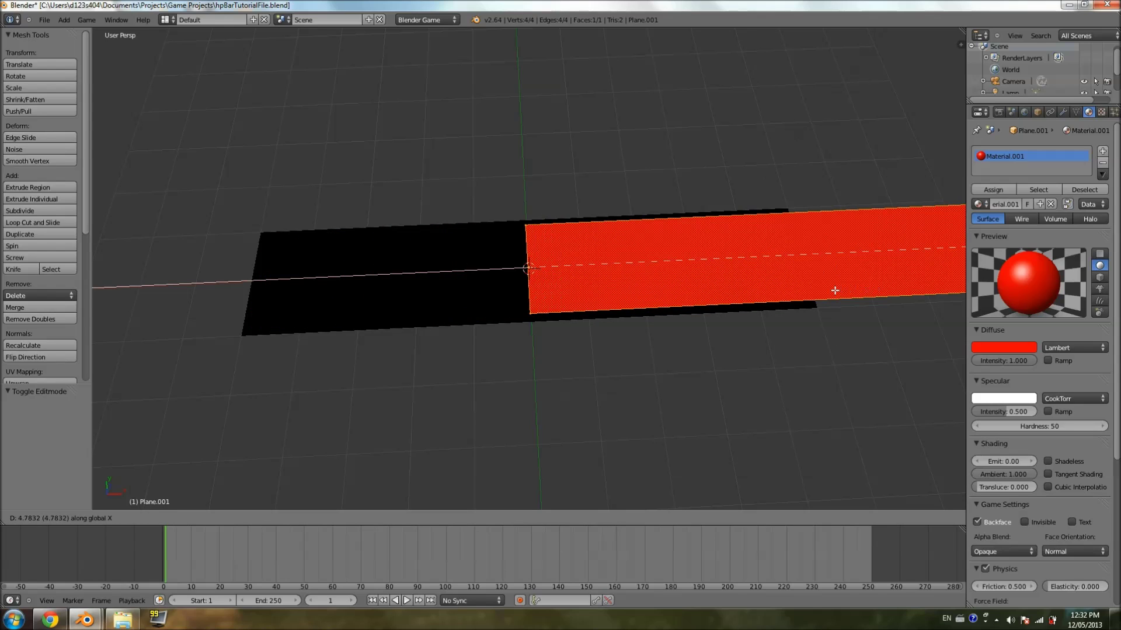
pyautogui.click(835, 290)
pyautogui.scroll(3, 657, 291)
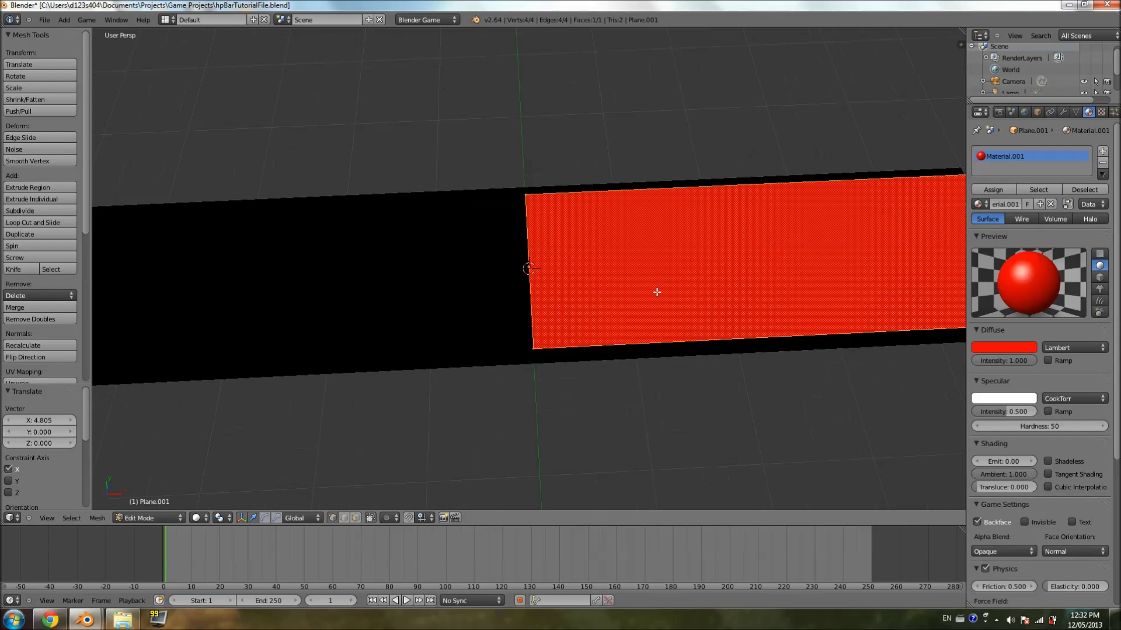
pyautogui.scroll(4, 657, 292)
pyautogui.scroll(-2, 520, 180)
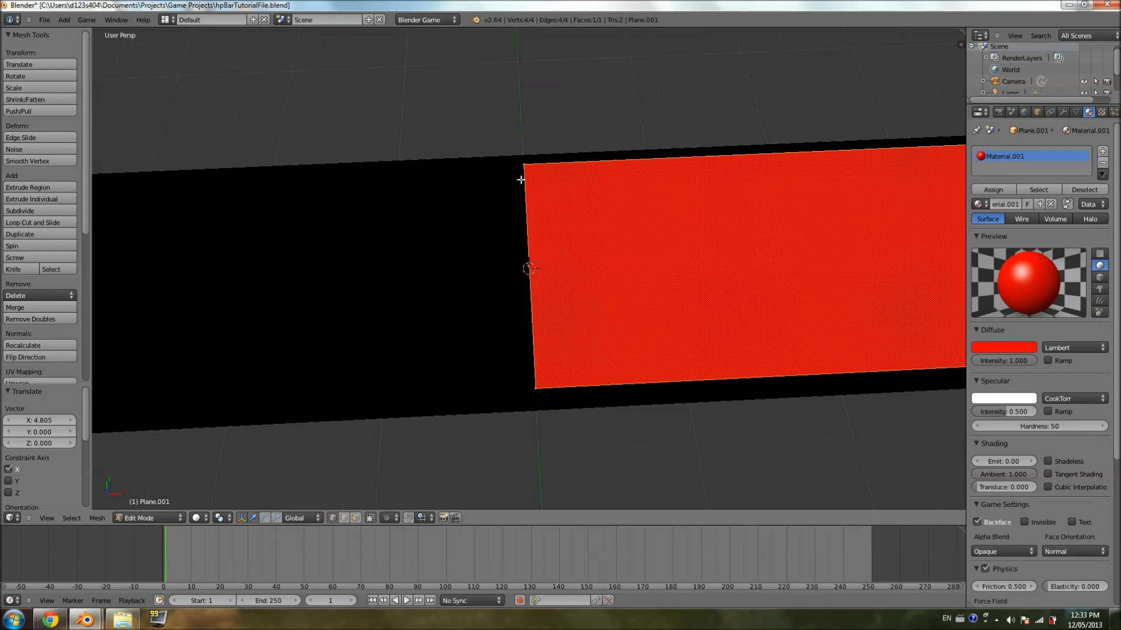
pyautogui.scroll(-5, 753, 252)
# - Back in Object Mode, move the red bar -4.807 along X onto the black bar
pyautogui.press('Tab')
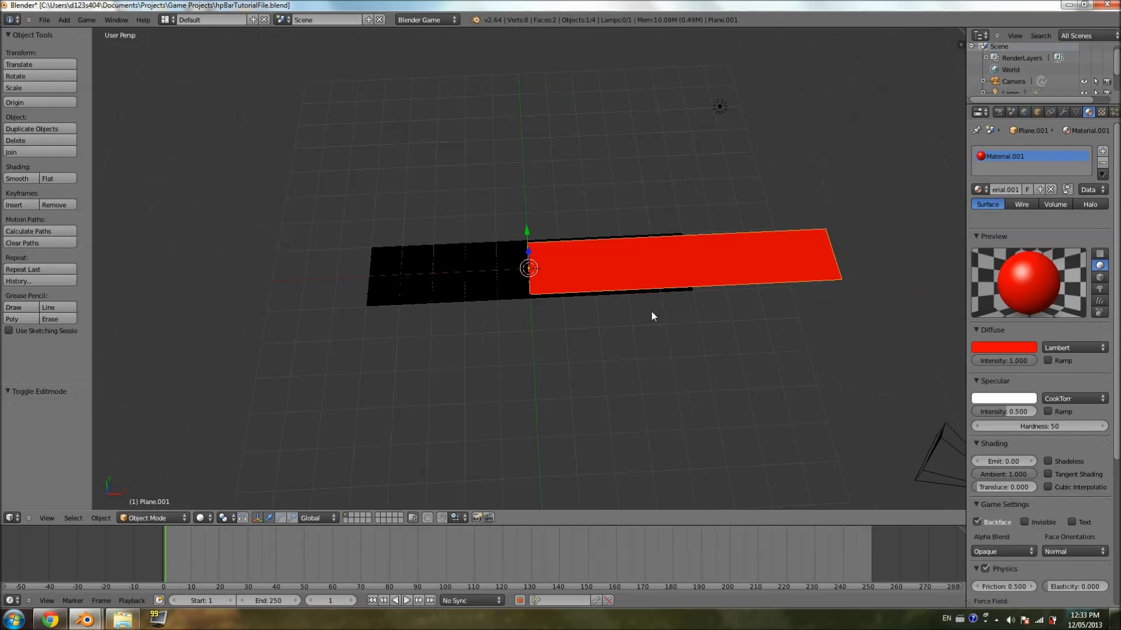
pyautogui.scroll(1, 592, 334)
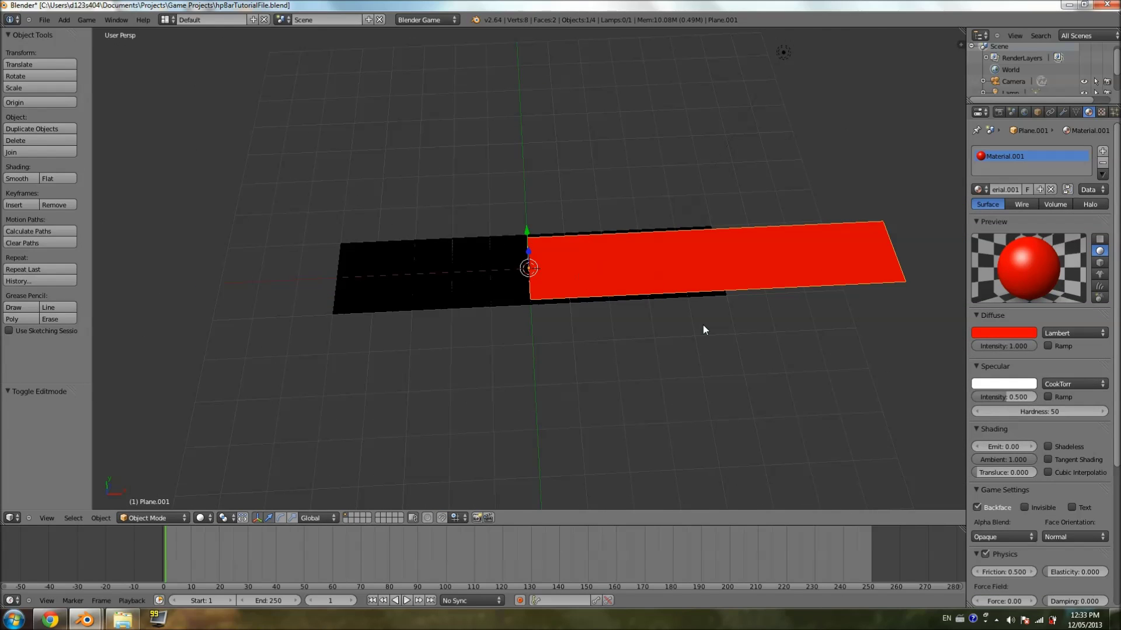
pyautogui.press('s')
pyautogui.press('x')
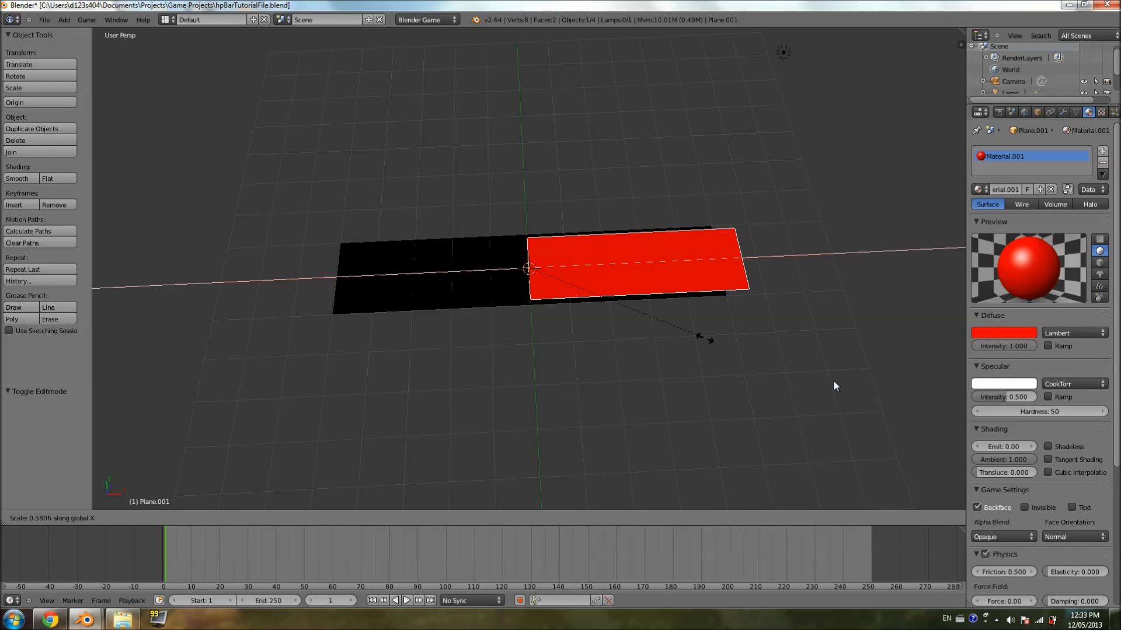
pyautogui.press('Escape')
pyautogui.press('g')
pyautogui.press('x')
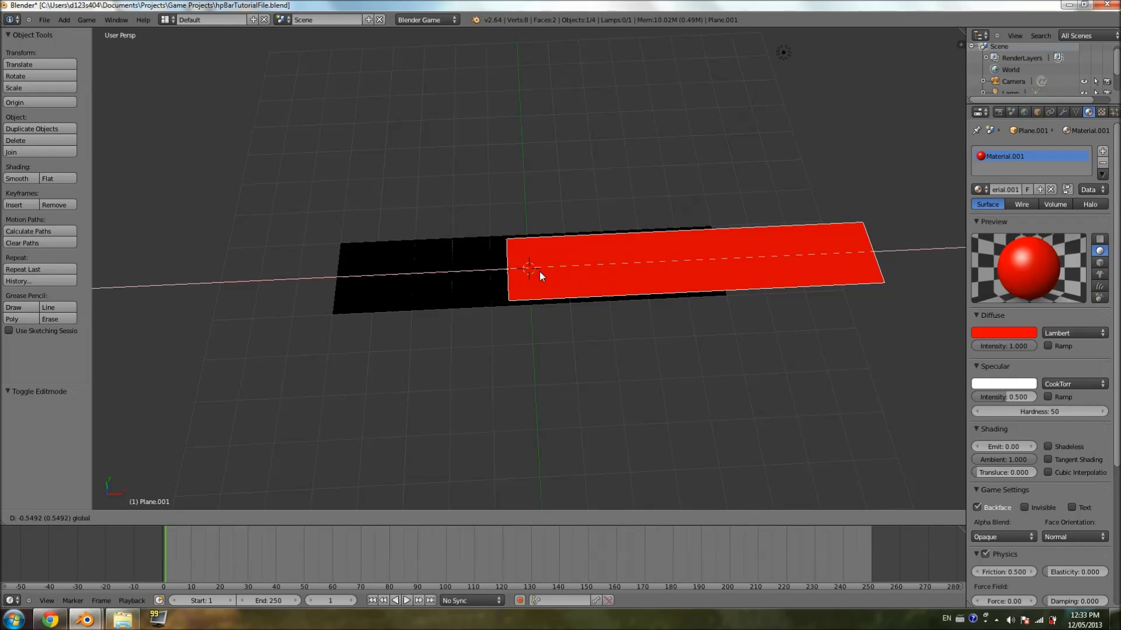
pyautogui.click(388, 275)
# - Preview an X-axis scale of the bar and cancel it, keeping full width
pyautogui.moveTo(433, 291); pyautogui.dragTo(492, 313, button='middle')
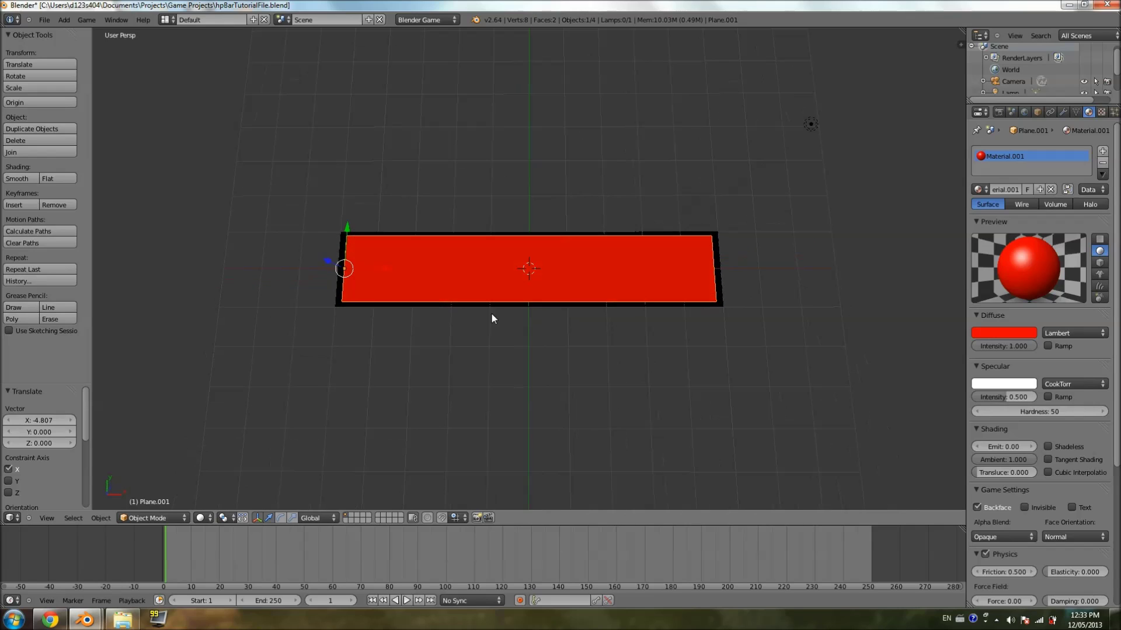
pyautogui.press('s')
pyautogui.press('x')
pyautogui.rightClick(423, 295)
pyautogui.scroll(-2, 535, 288)
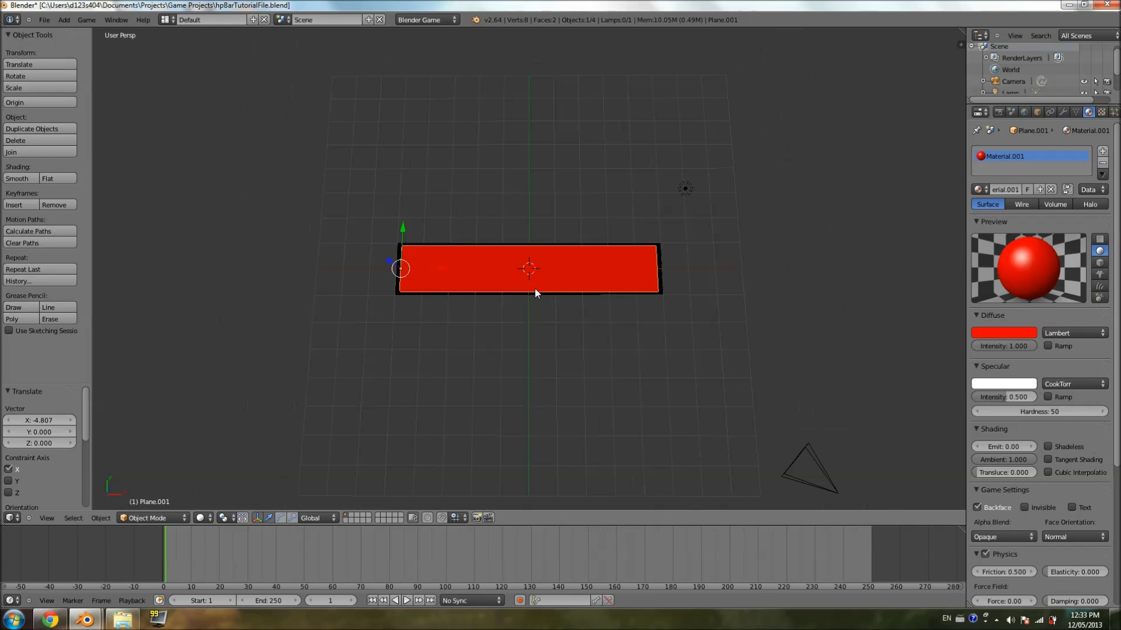
# - Switch the screen layout to Animation
pyautogui.click(166, 19)
pyautogui.click(176, 49)
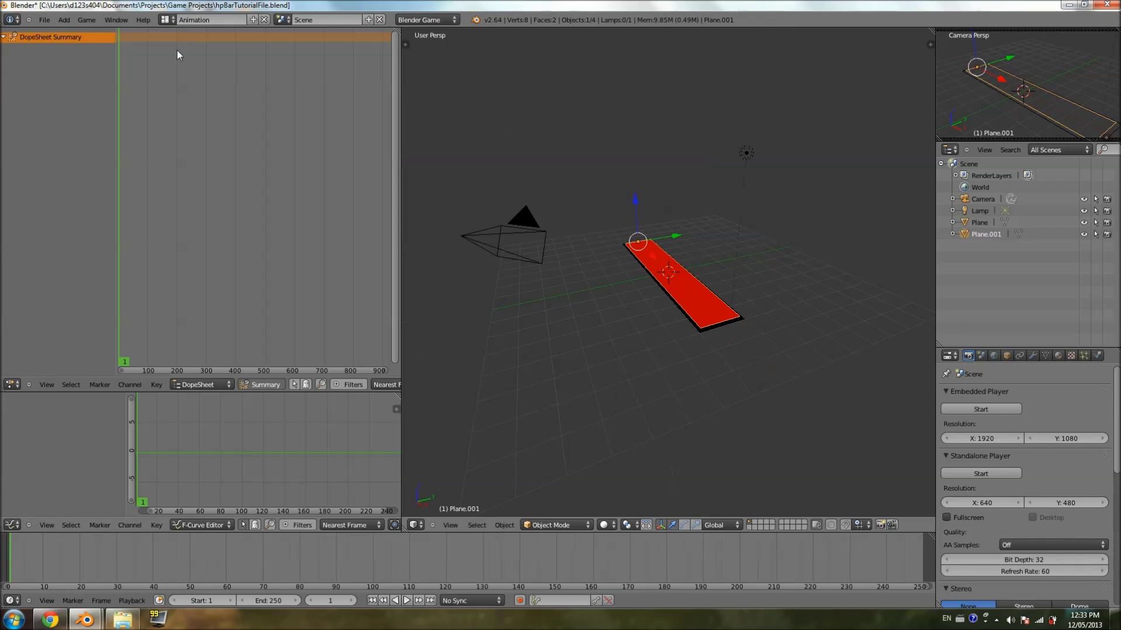
pyautogui.moveTo(618, 290); pyautogui.dragTo(693, 308, button='middle')
pyautogui.scroll(2, 694, 305)
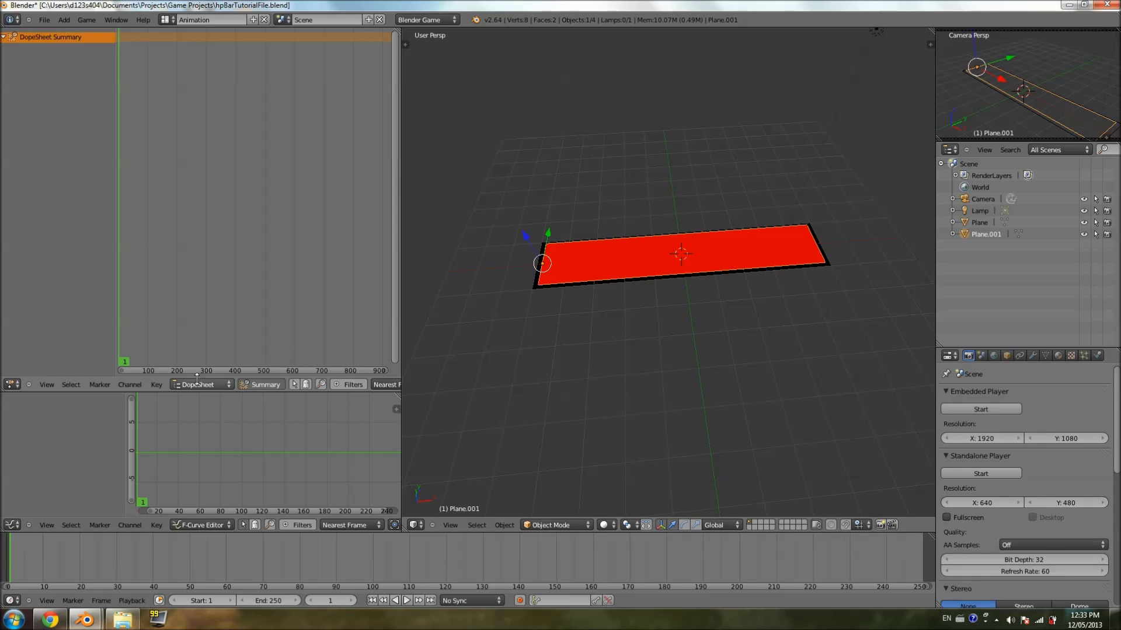
# - Set the Dope Sheet to the Action Editor and step the current frame back to 0
pyautogui.click(199, 385)
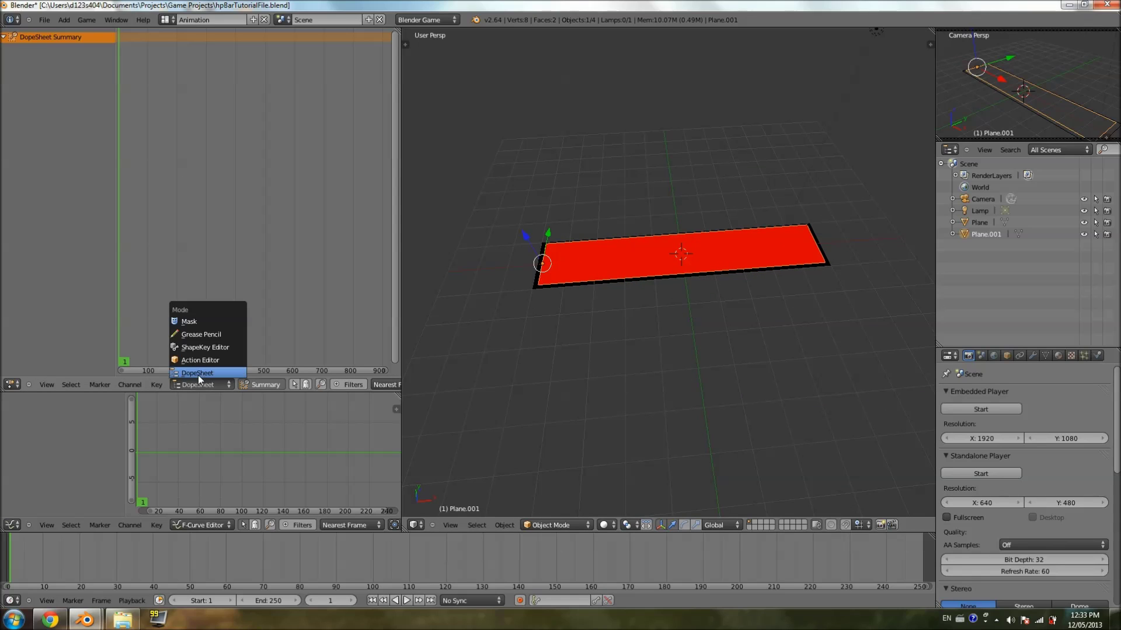
pyautogui.click(12, 384)
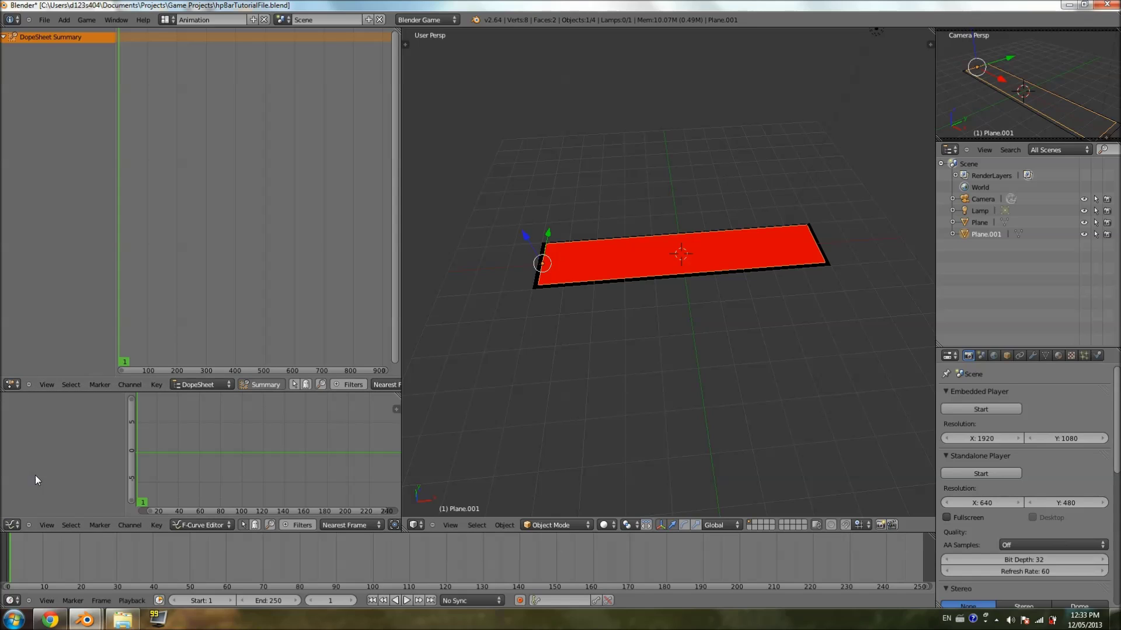
pyautogui.click(16, 527)
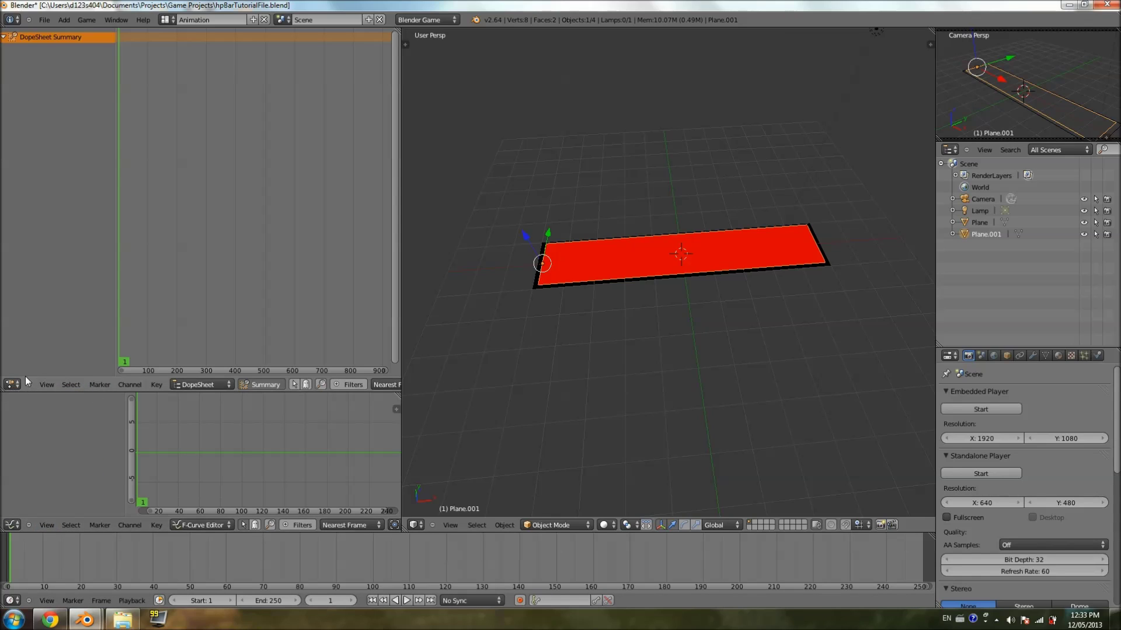
pyautogui.click(206, 386)
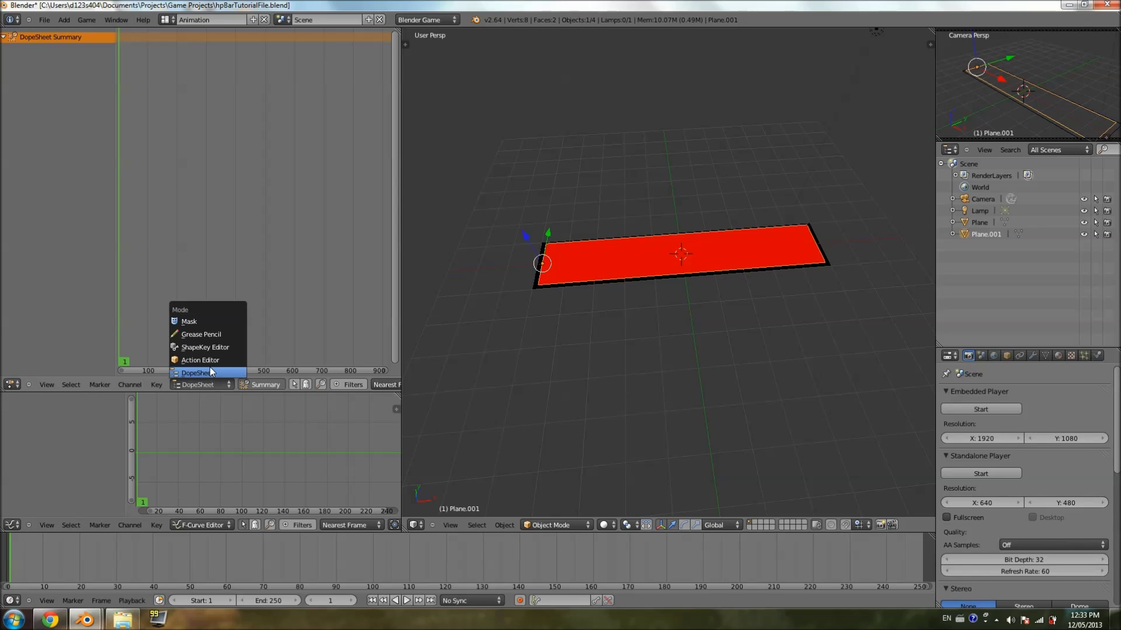
pyautogui.click(211, 363)
pyautogui.moveTo(740, 261); pyautogui.dragTo(702, 291, button='middle')
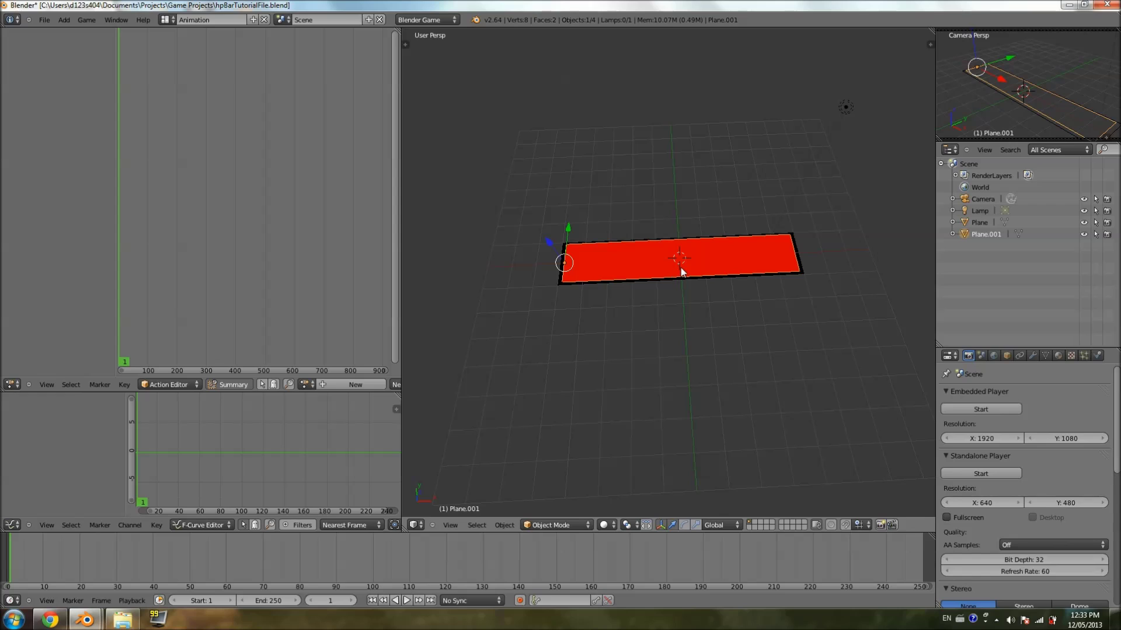
pyautogui.press('Left')
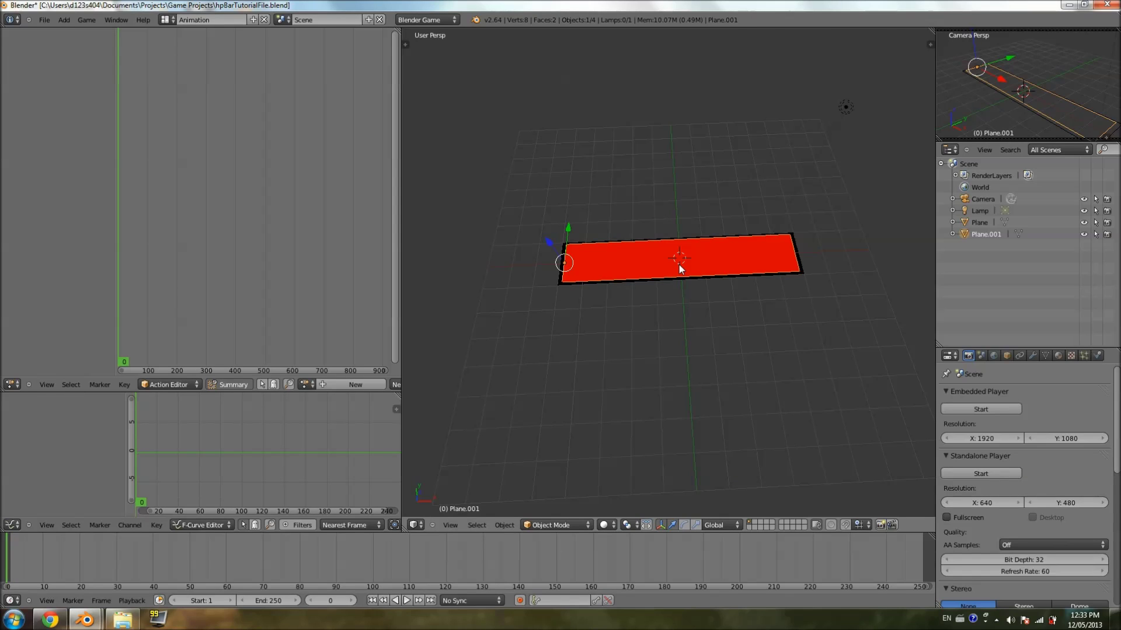
# - Pan the Action Editor to frames around 1000 and set the current frame to exactly 1000
pyautogui.press('Right')
pyautogui.press('Left')
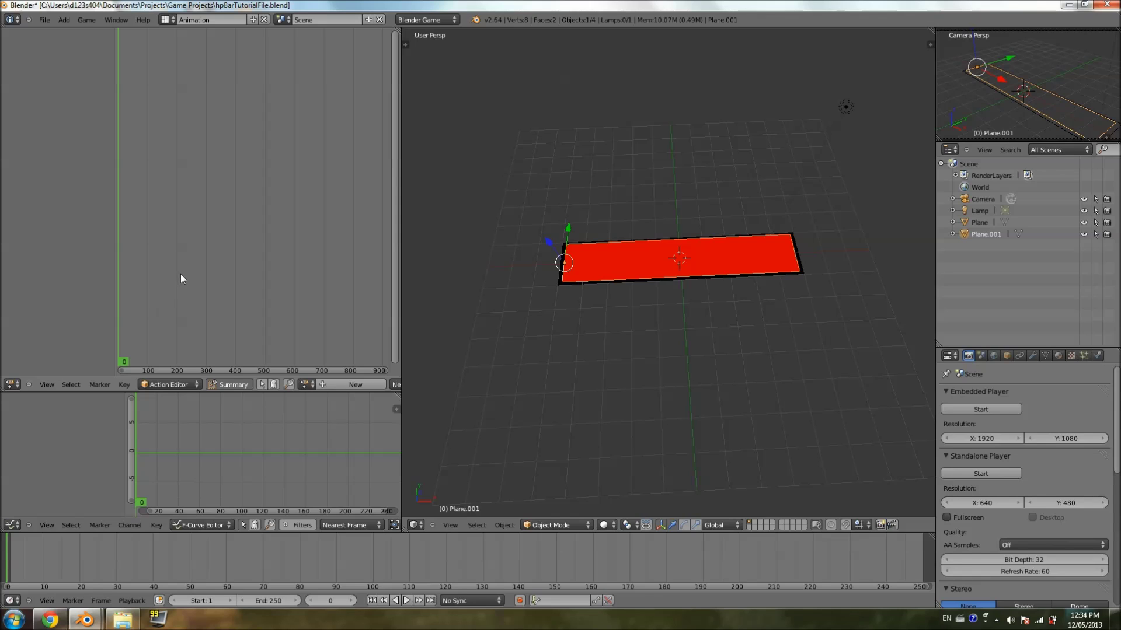
pyautogui.moveTo(188, 269); pyautogui.dragTo(305, 357, button='middle')
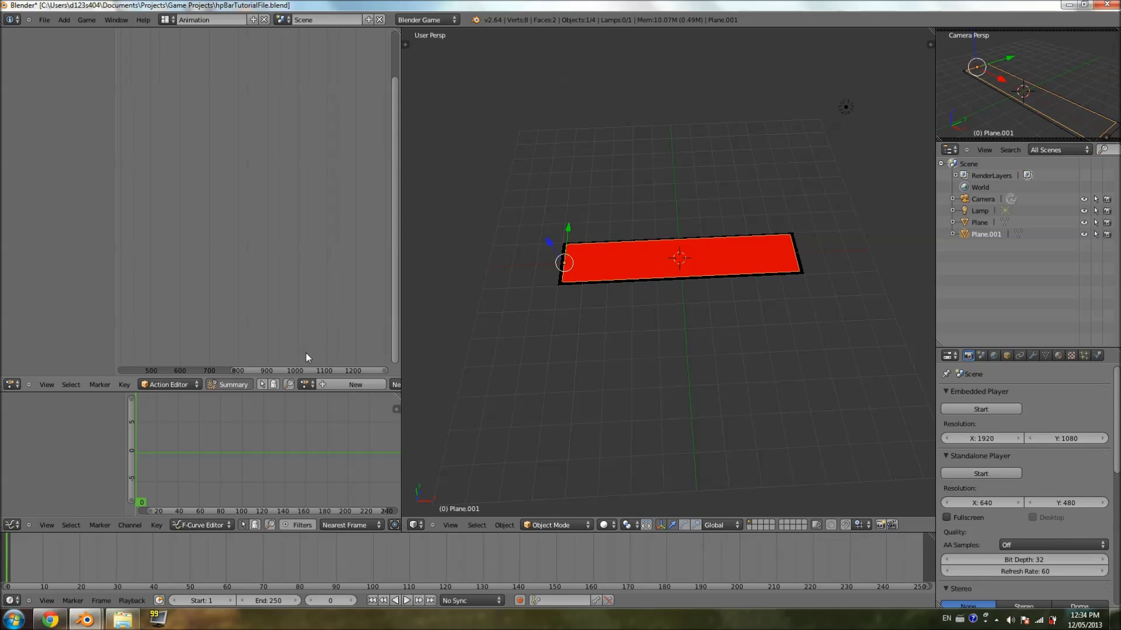
pyautogui.click(297, 363)
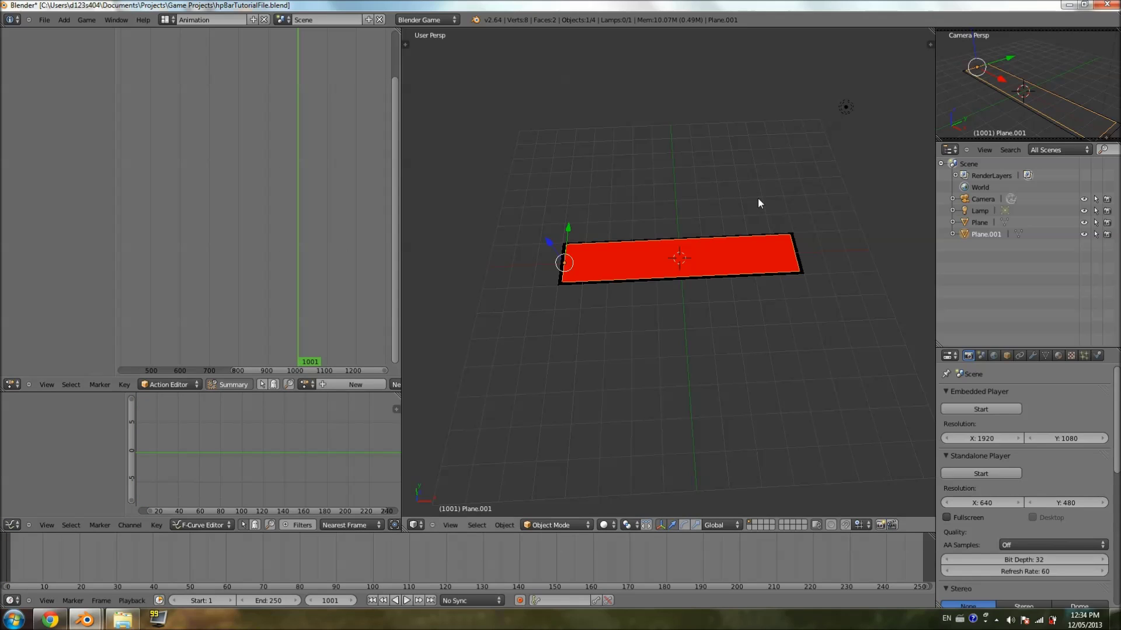
pyautogui.press('Left')
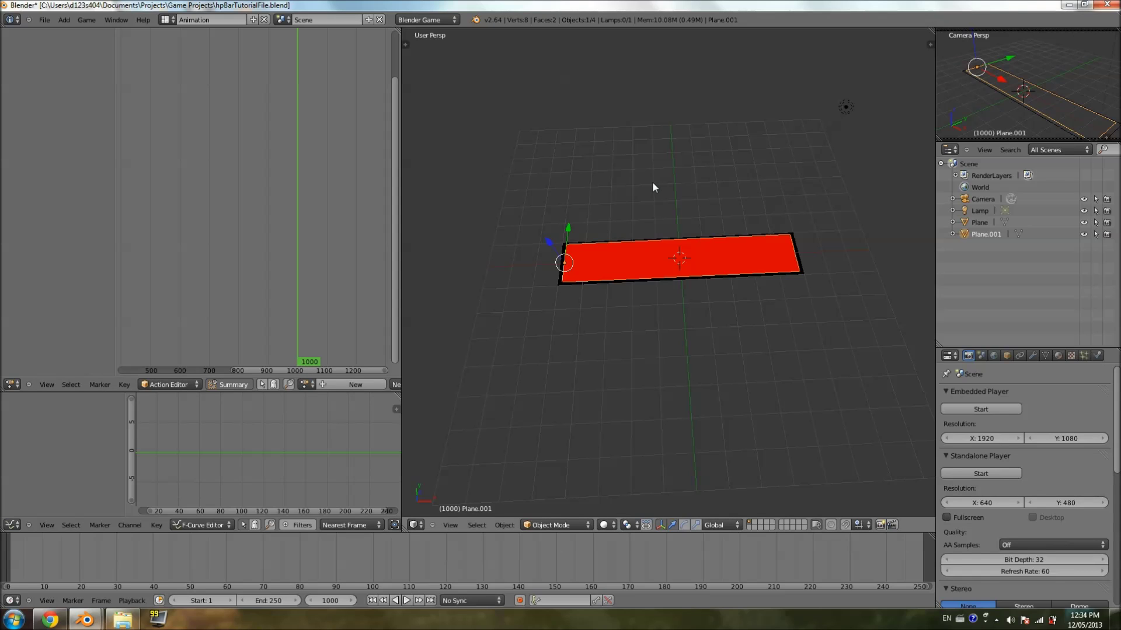
pyautogui.moveTo(652, 181); pyautogui.dragTo(694, 301, button='middle')
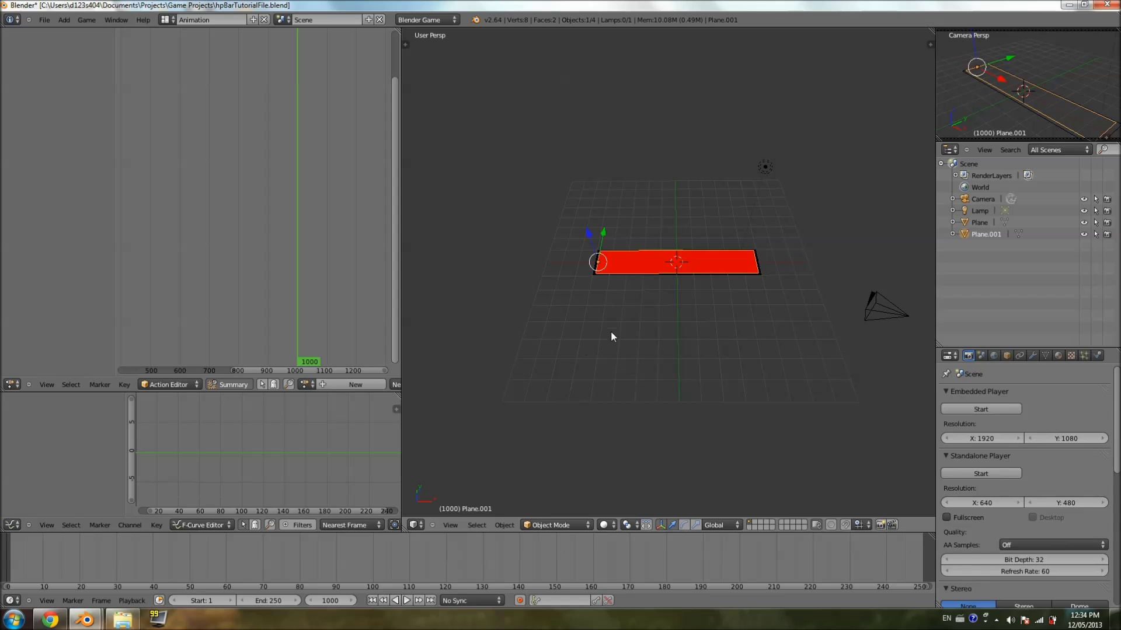
# - Insert a Scaling keyframe for the red bar at frame 1000
pyautogui.scroll(2, 630, 332)
pyautogui.press('g')
pyautogui.press('Escape')
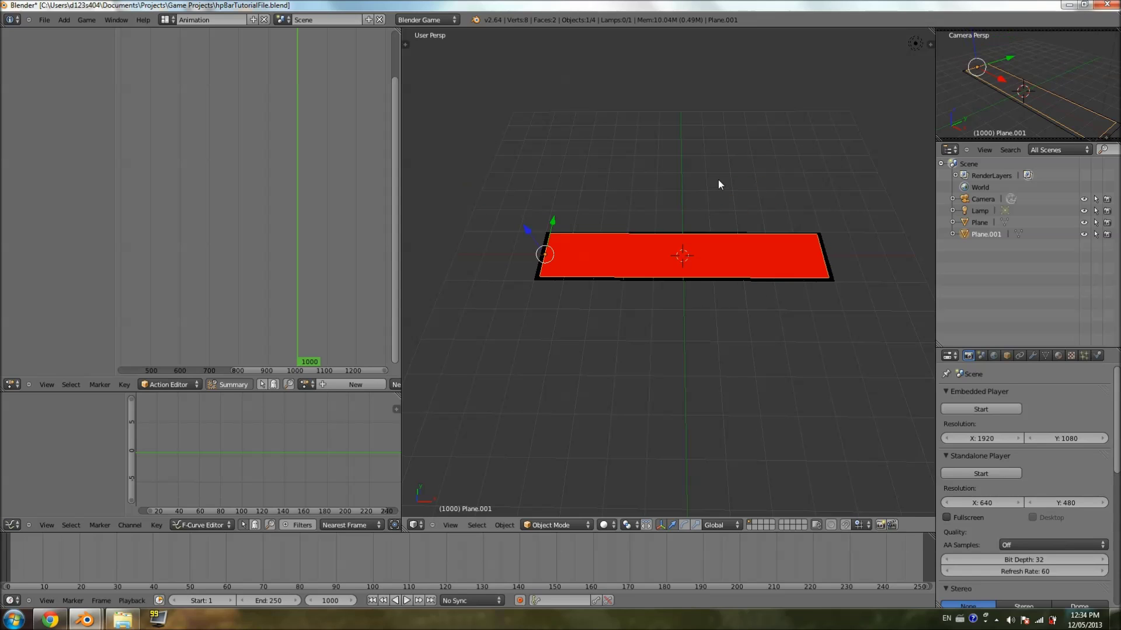
pyautogui.press('i')
pyautogui.click(718, 179)
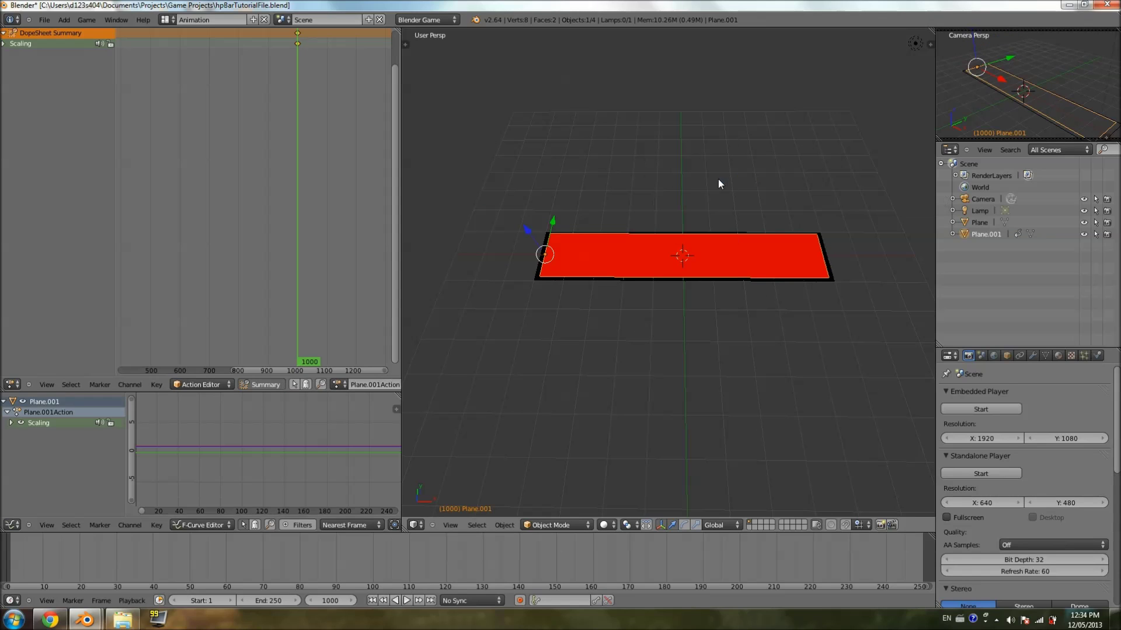
# - Pan the Action Editor back to the timeline start and return the current frame to 0
pyautogui.moveTo(286, 57); pyautogui.dragTo(303, 55, button='middle')
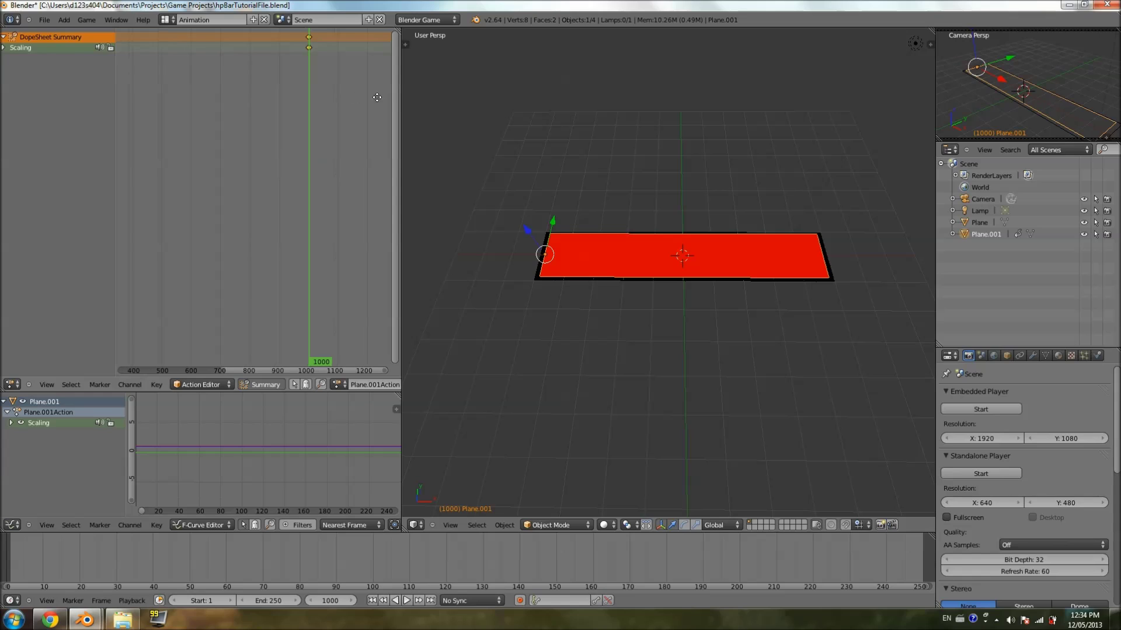
pyautogui.keyDown('ctrl'); pyautogui.hscroll(-5, 120, 302); pyautogui.keyUp('ctrl')
pyautogui.keyDown('ctrl'); pyautogui.hscroll(-3, 170, 299); pyautogui.keyUp('ctrl')
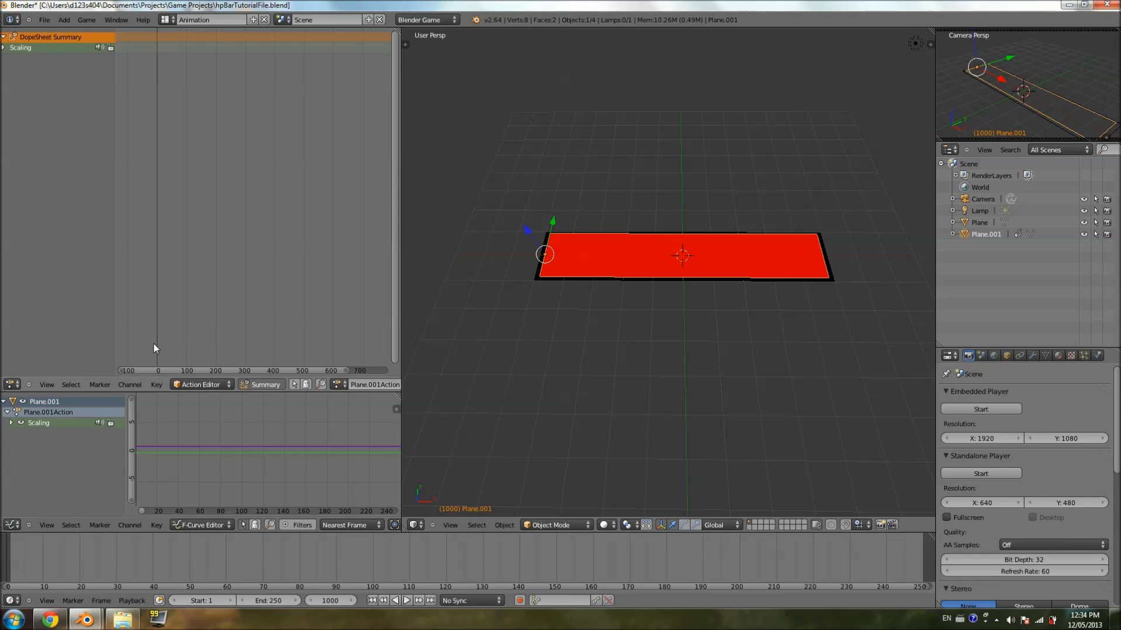
pyautogui.click(157, 345)
pyautogui.keyDown('ctrl'); pyautogui.hscroll(5, 263, 313); pyautogui.keyUp('ctrl')
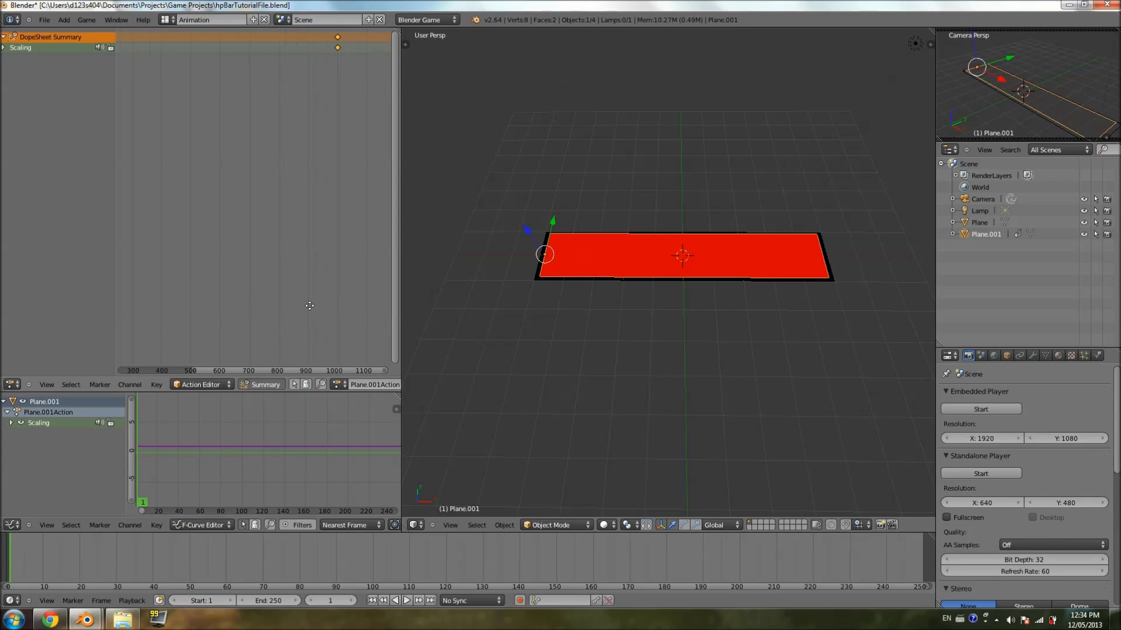
pyautogui.keyDown('ctrl'); pyautogui.hscroll(6, 310, 306); pyautogui.keyUp('ctrl')
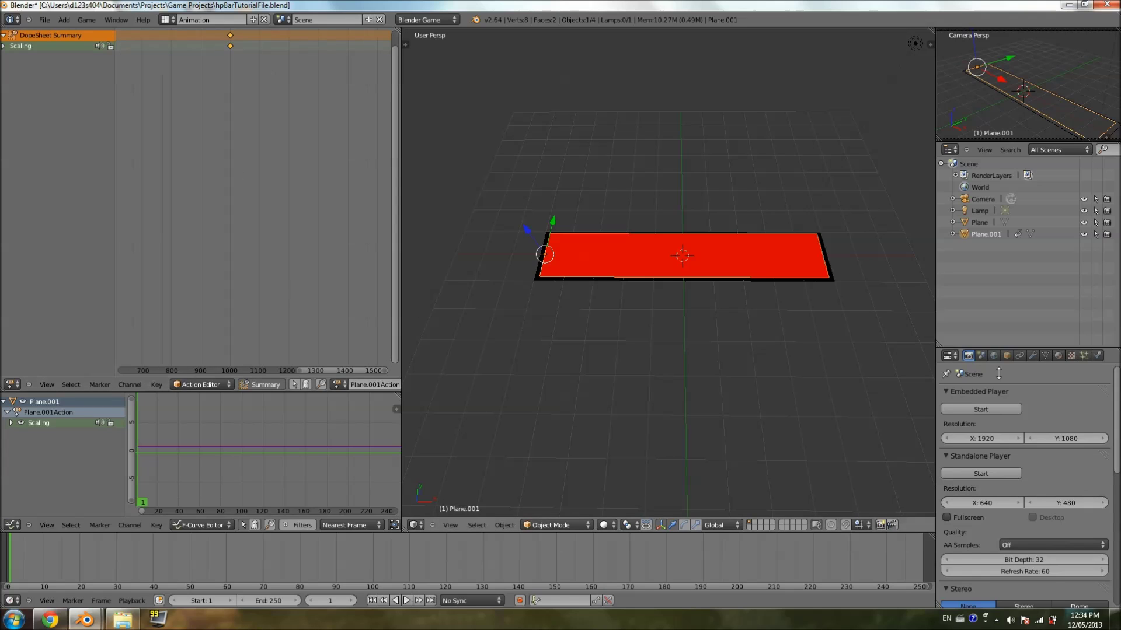
pyautogui.moveTo(238, 228); pyautogui.dragTo(456, 230, button='middle')
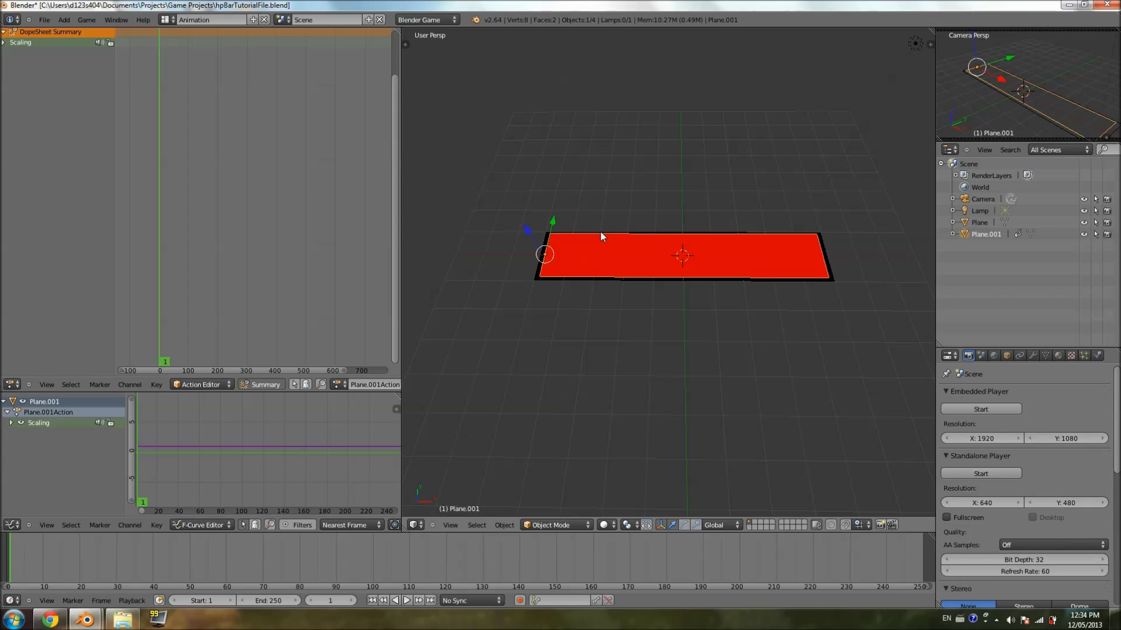
pyautogui.press('Left')
# - Scale the red bar along X until it is a thin sliver at frame 0
pyautogui.press('s')
pyautogui.press('x')
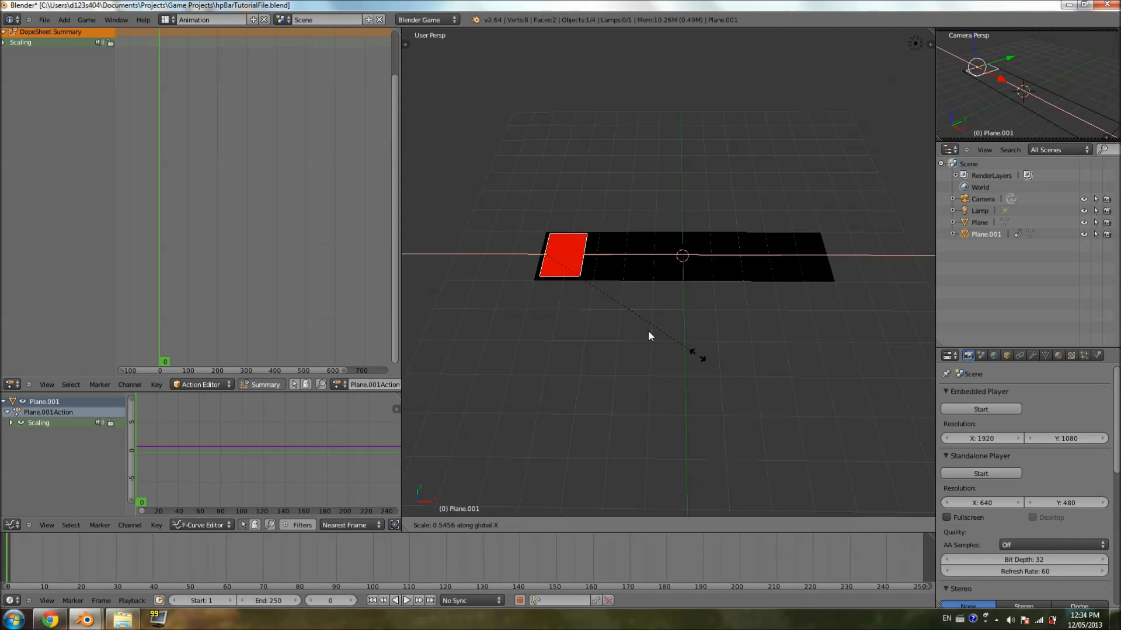
pyautogui.click(582, 321)
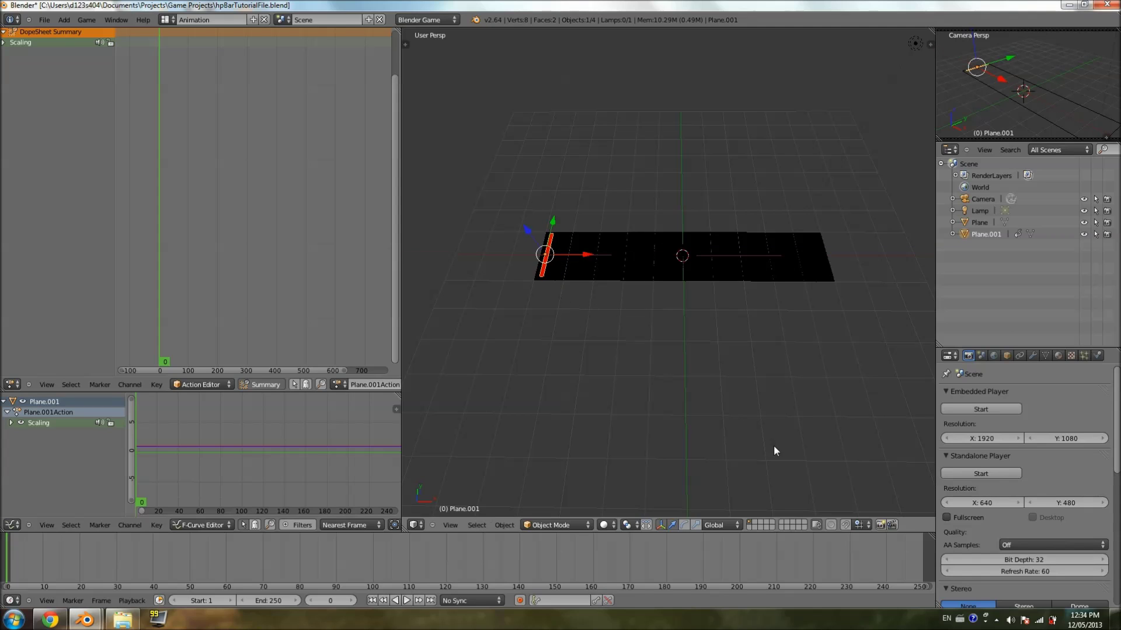
pyautogui.press('s')
pyautogui.press('x')
pyautogui.click(566, 311)
pyautogui.press('s')
pyautogui.press('x')
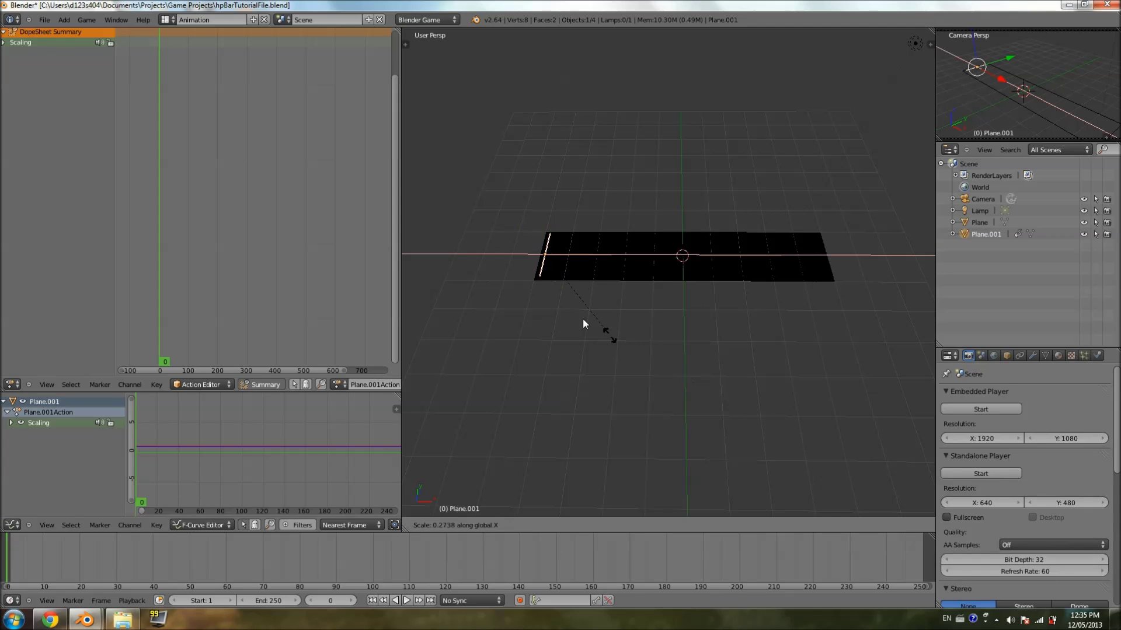
pyautogui.click(794, 453)
pyautogui.press('s')
pyautogui.press('x')
pyautogui.click(795, 432)
pyautogui.press('s')
pyautogui.press('x')
pyautogui.click(663, 348)
pyautogui.press('s')
pyautogui.press('x')
pyautogui.click(693, 373)
pyautogui.press('s')
pyautogui.press('x')
pyautogui.click(628, 335)
pyautogui.press('s')
pyautogui.press('x')
pyautogui.click(637, 324)
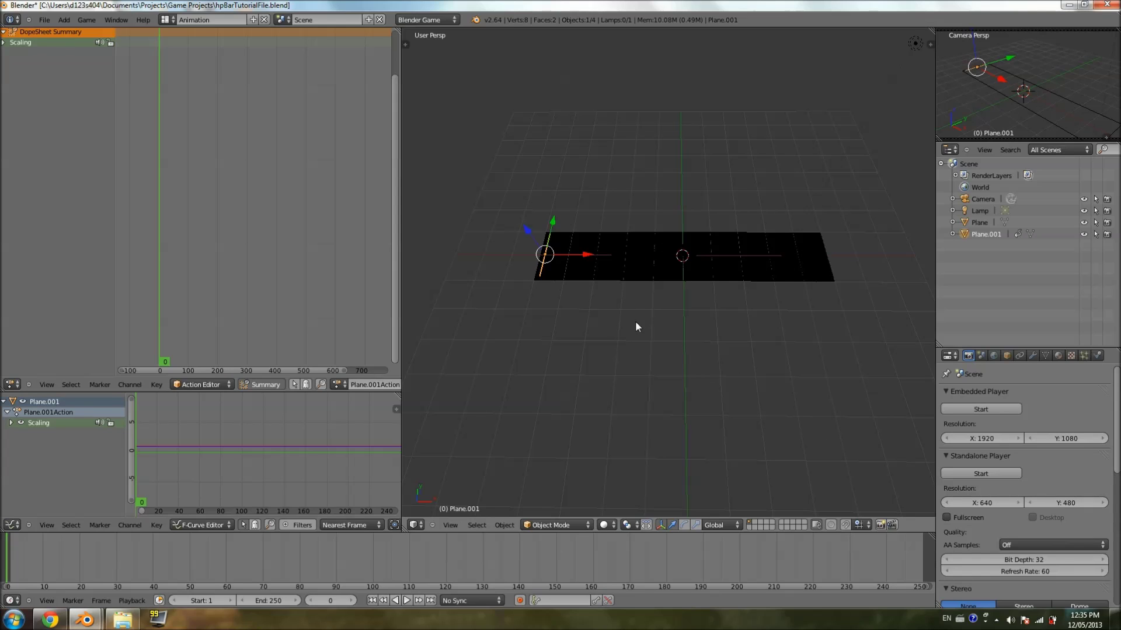
# - Key the sliver's Scaling at frame 0, preview the growth, and move to frame 999
pyautogui.press('i')
pyautogui.click(684, 245)
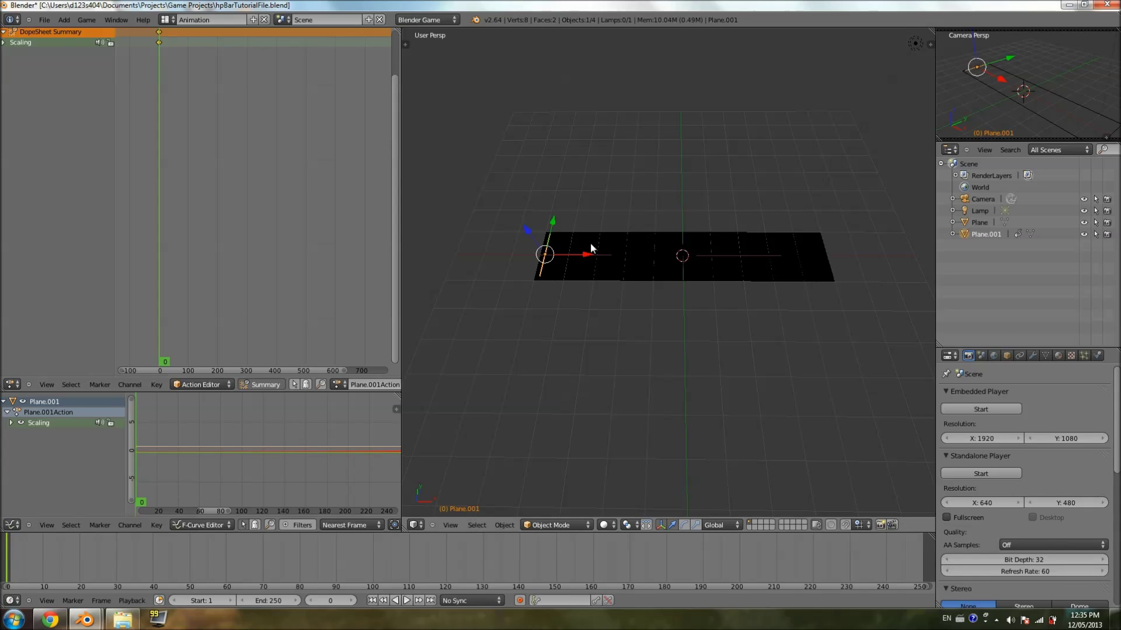
pyautogui.hotkey('alt', 'a')
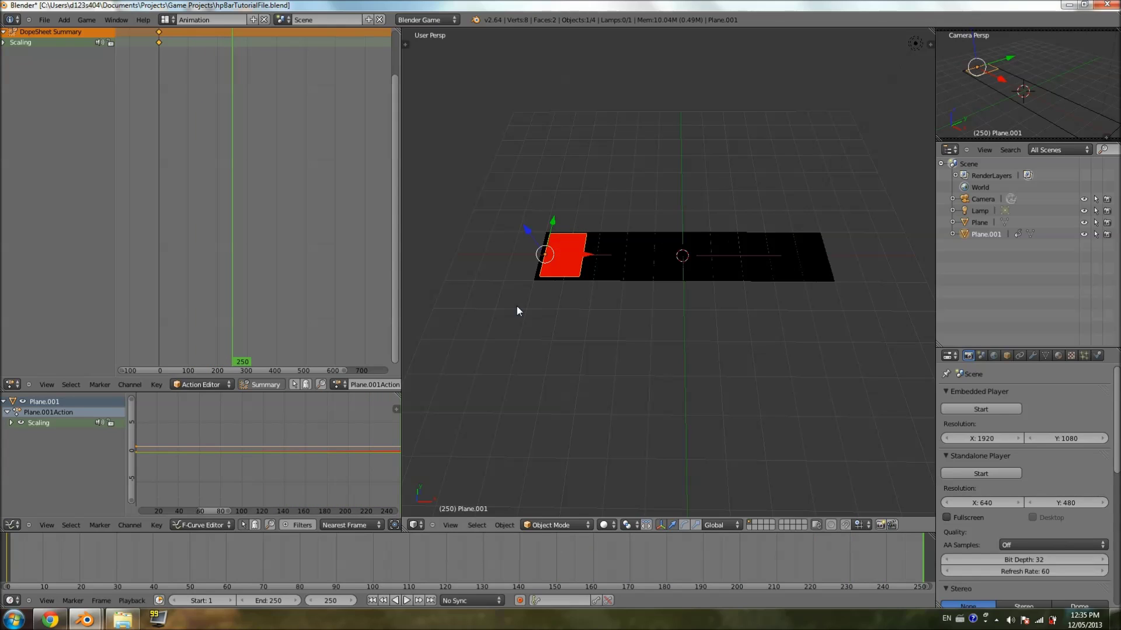
pyautogui.moveTo(325, 268); pyautogui.dragTo(194, 261, button='middle')
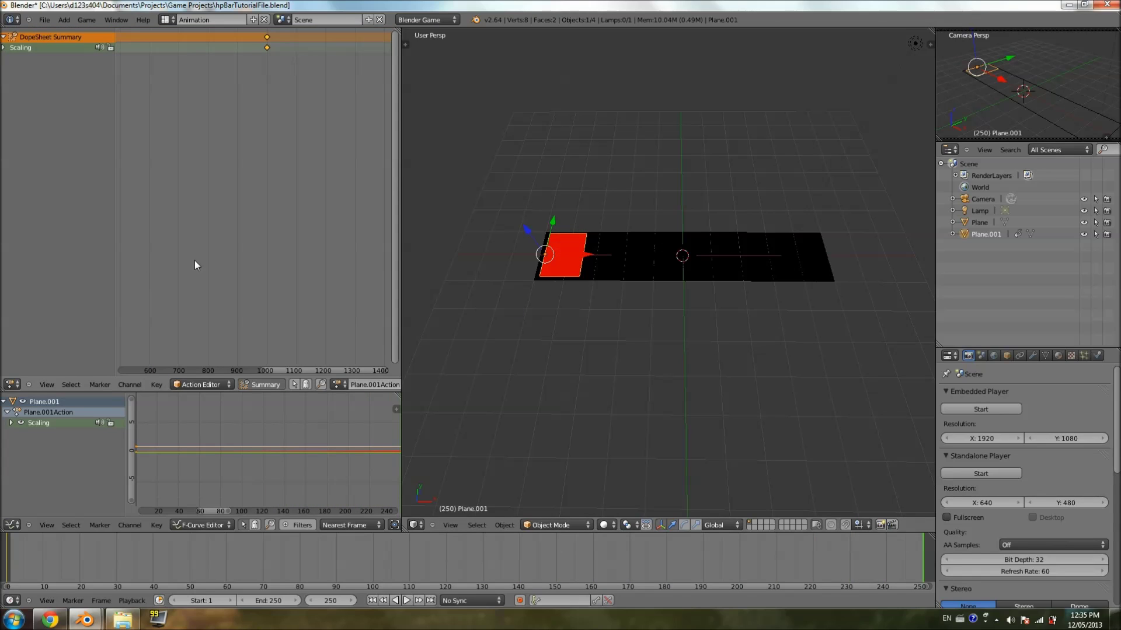
pyautogui.click(265, 47)
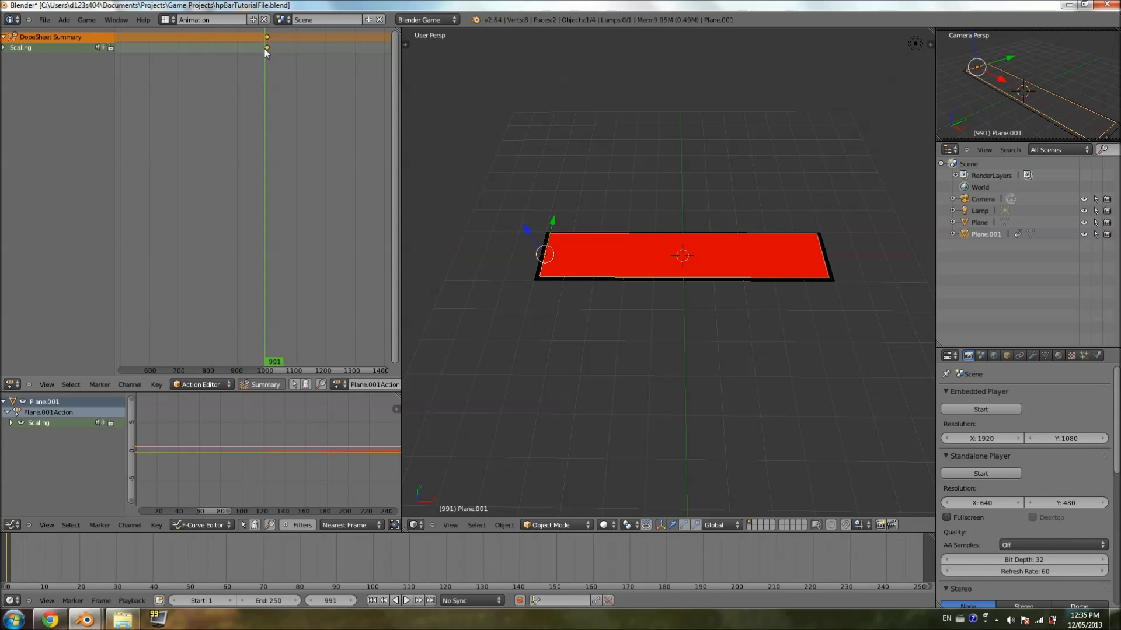
pyautogui.moveTo(266, 47); pyautogui.dragTo(267, 47)
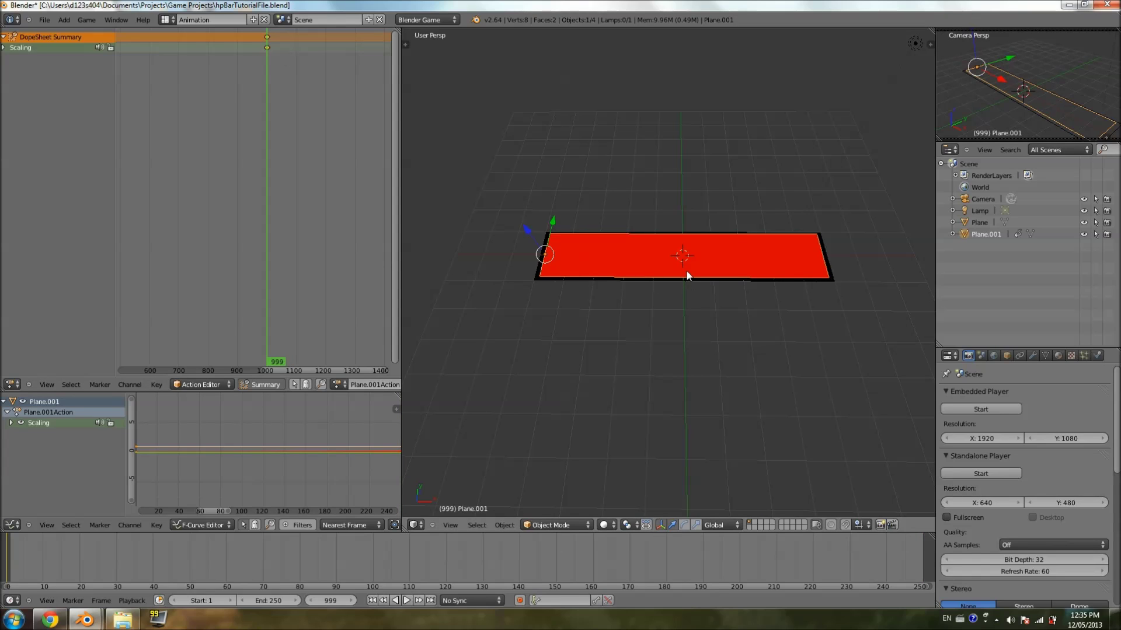
pyautogui.moveTo(387, 383); pyautogui.dragTo(299, 390, button='middle')
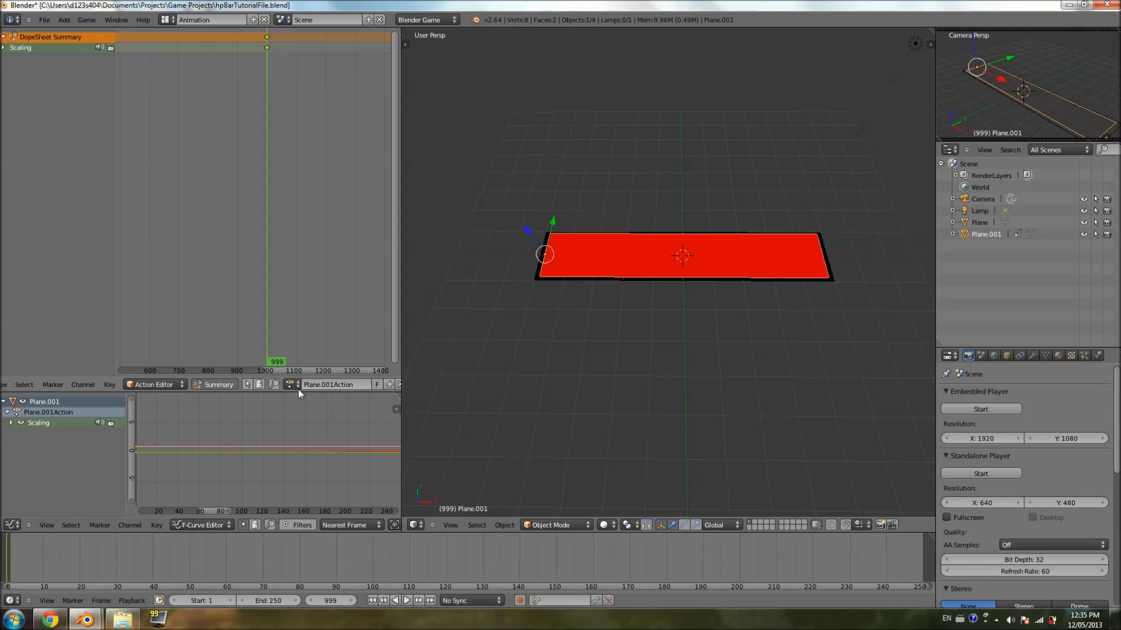
# - Name the scale action HealthBarAnimation, then switch the screen layout to Game Logic
pyautogui.doubleClick(342, 385)
pyautogui.write('Healt')
pyautogui.write('hBarAnimation')
pyautogui.press('Return')
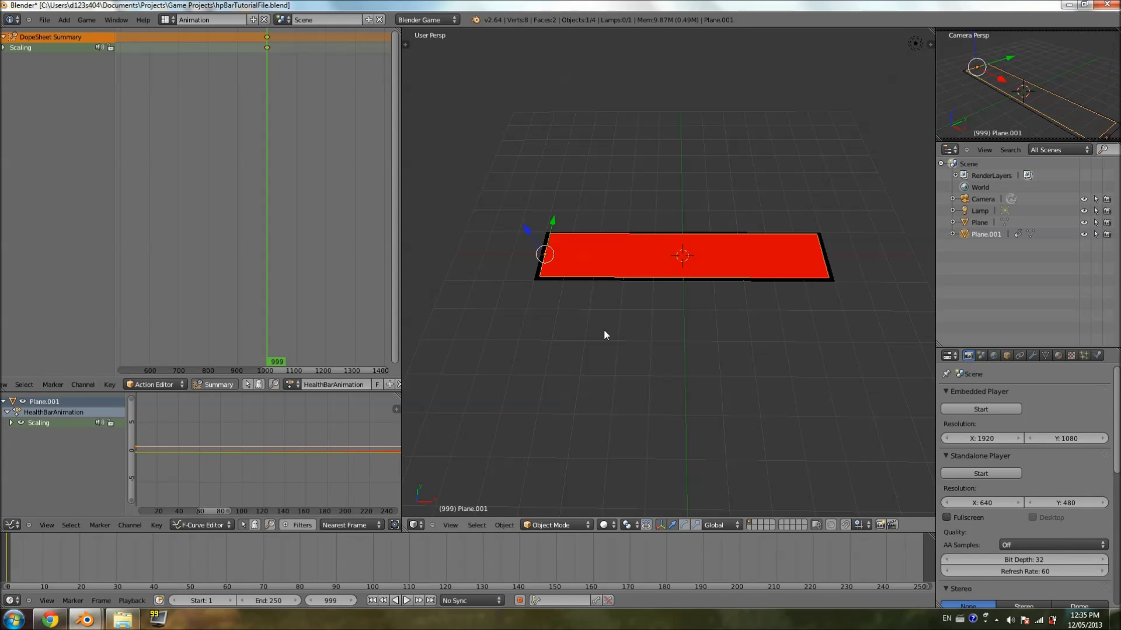
pyautogui.click(167, 20)
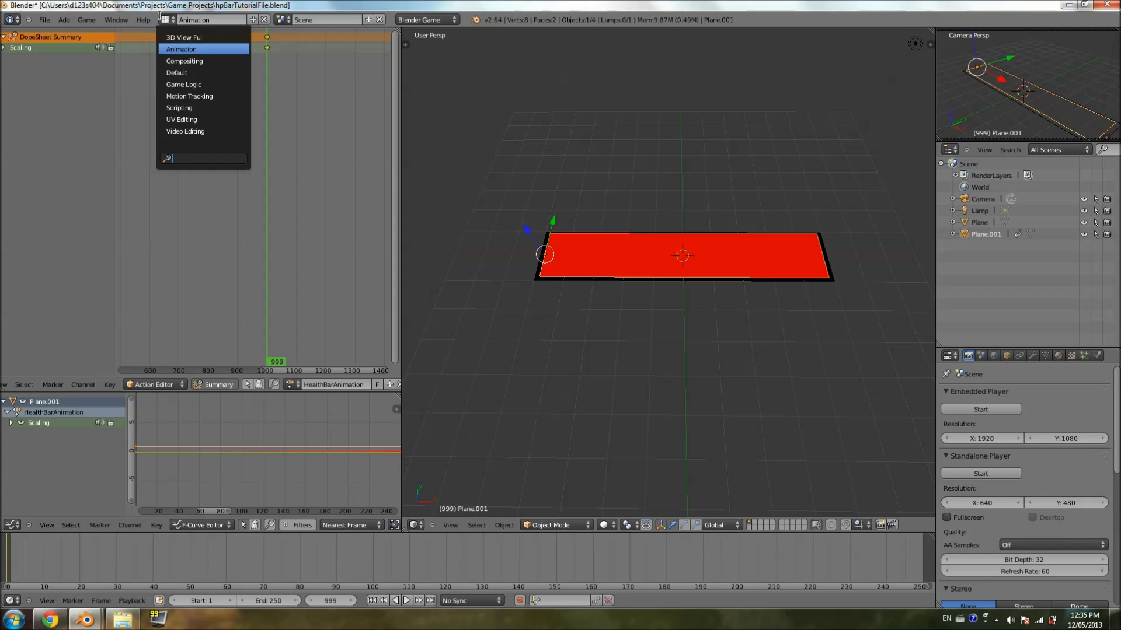
pyautogui.click(204, 81)
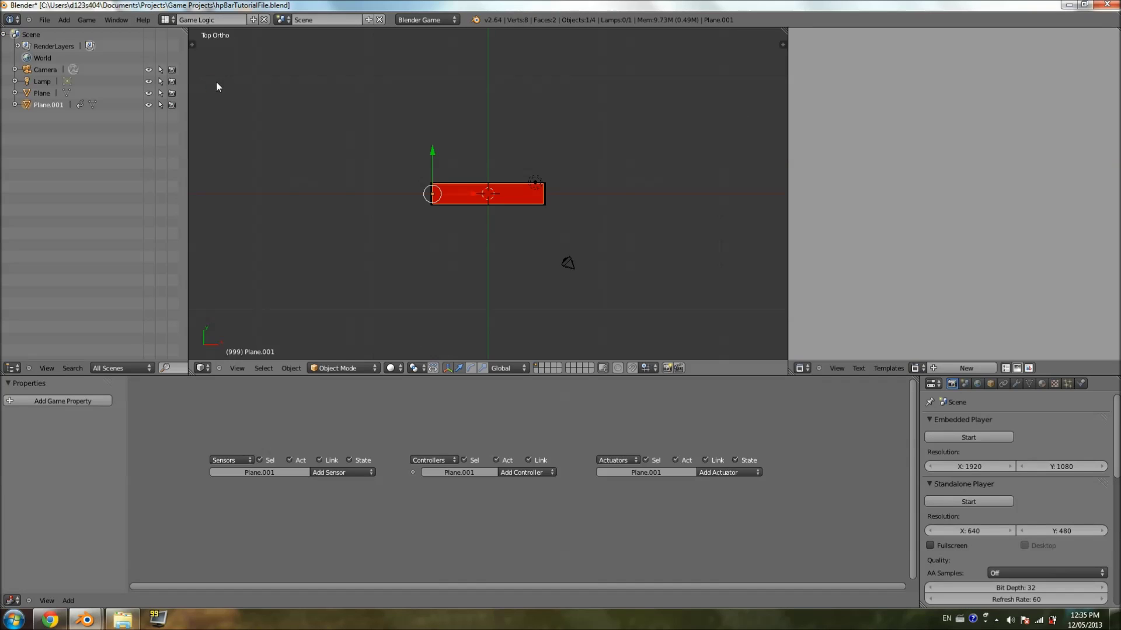
# - Rename Plane.001 to HealthBar in the Object properties
pyautogui.moveTo(530, 268); pyautogui.dragTo(533, 213, button='middle')
pyautogui.press('g')
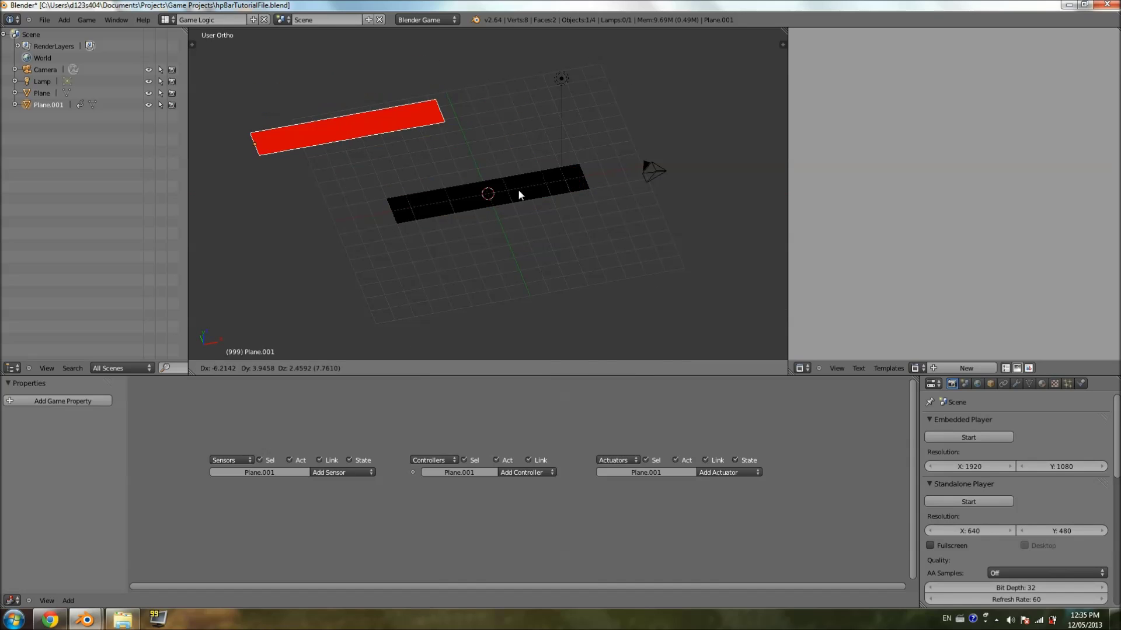
pyautogui.press('Escape')
pyautogui.click(991, 385)
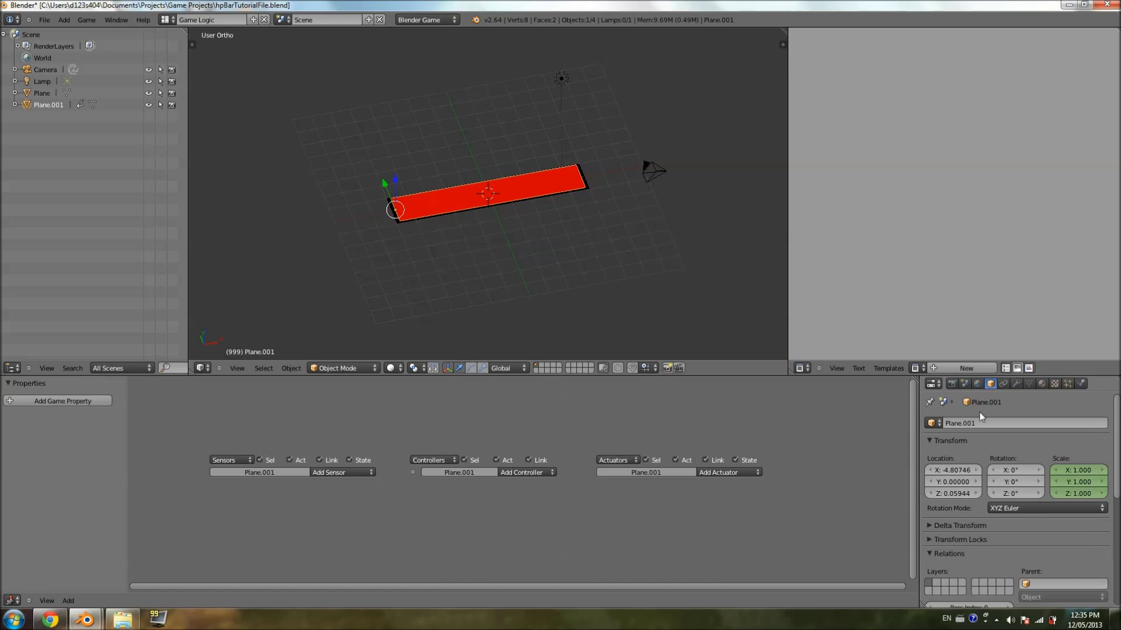
pyautogui.write('HealthBar')
pyautogui.press('Return')
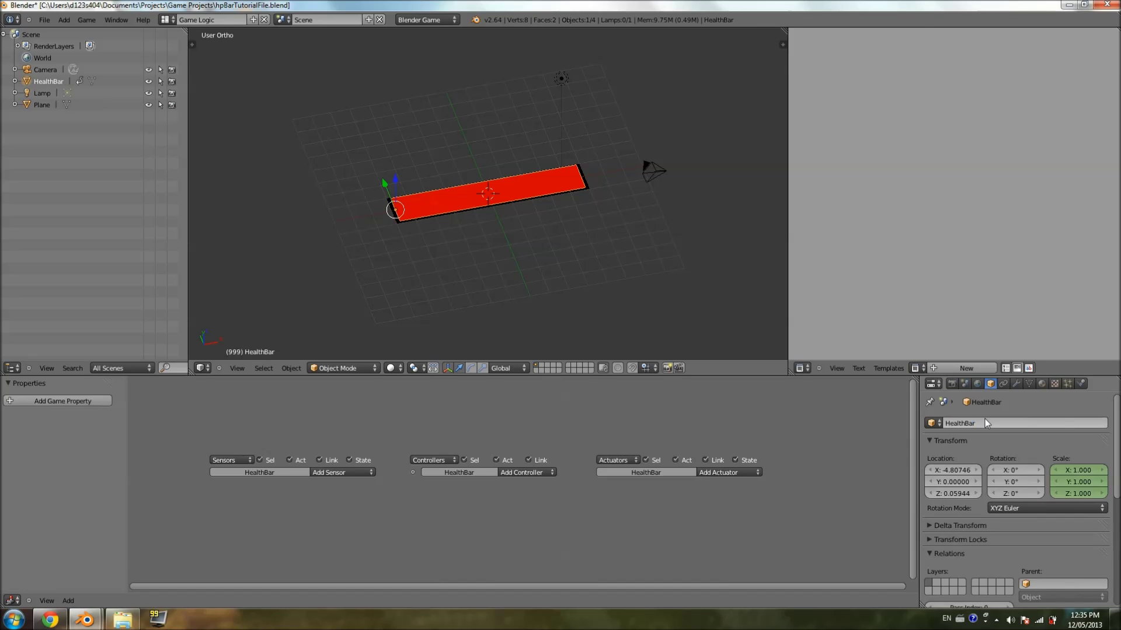
# - Select the black Plane under the bar and set its Physics Type to No Collision
pyautogui.press('g')
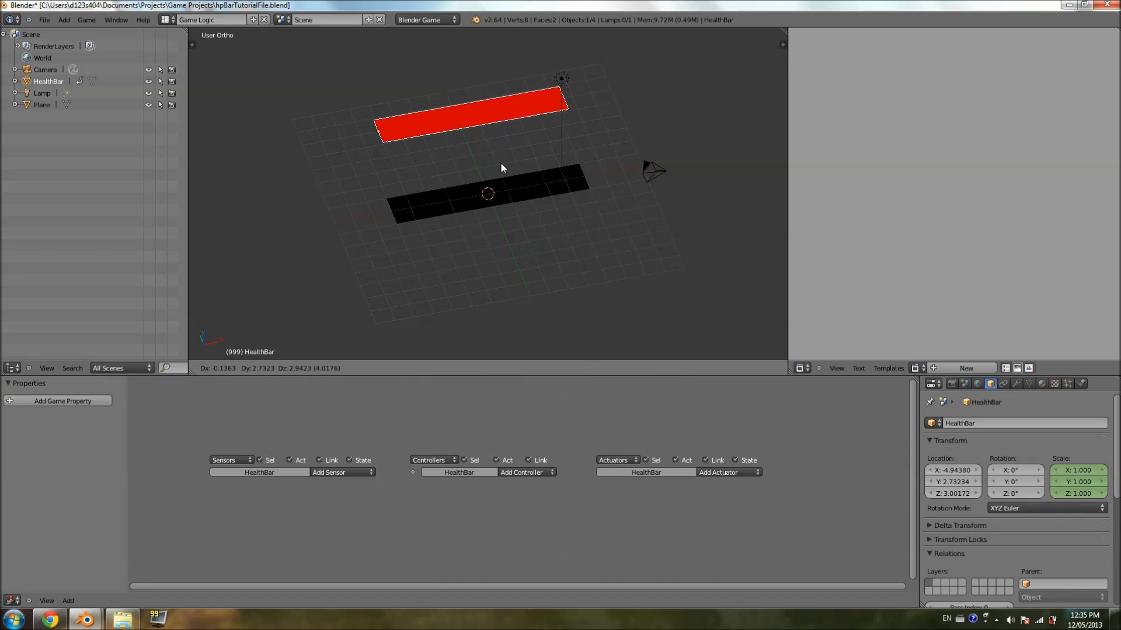
pyautogui.rightClick(502, 162)
pyautogui.moveTo(534, 160); pyautogui.dragTo(511, 195, button='middle')
pyautogui.scroll(2, 513, 198)
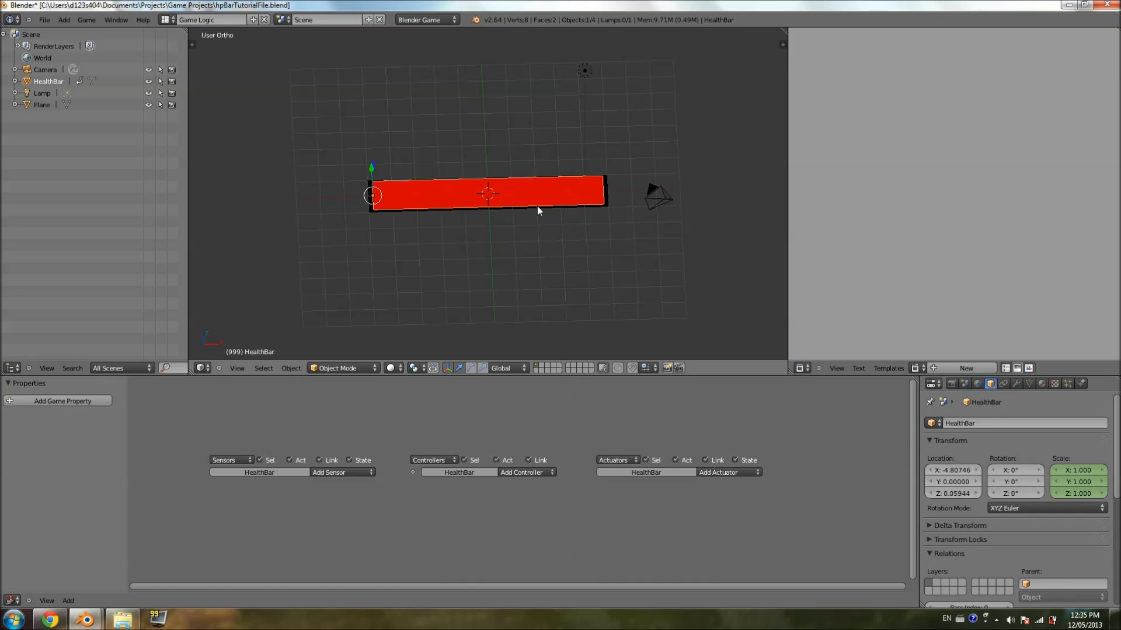
pyautogui.rightClick(611, 183)
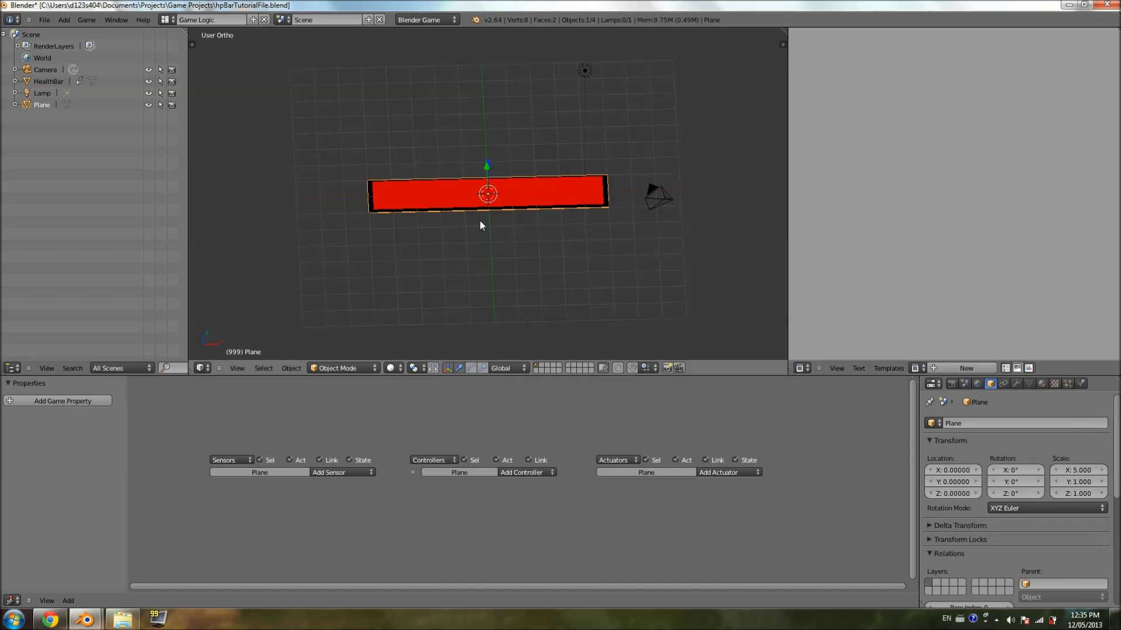
pyautogui.press('g')
pyautogui.rightClick(527, 204)
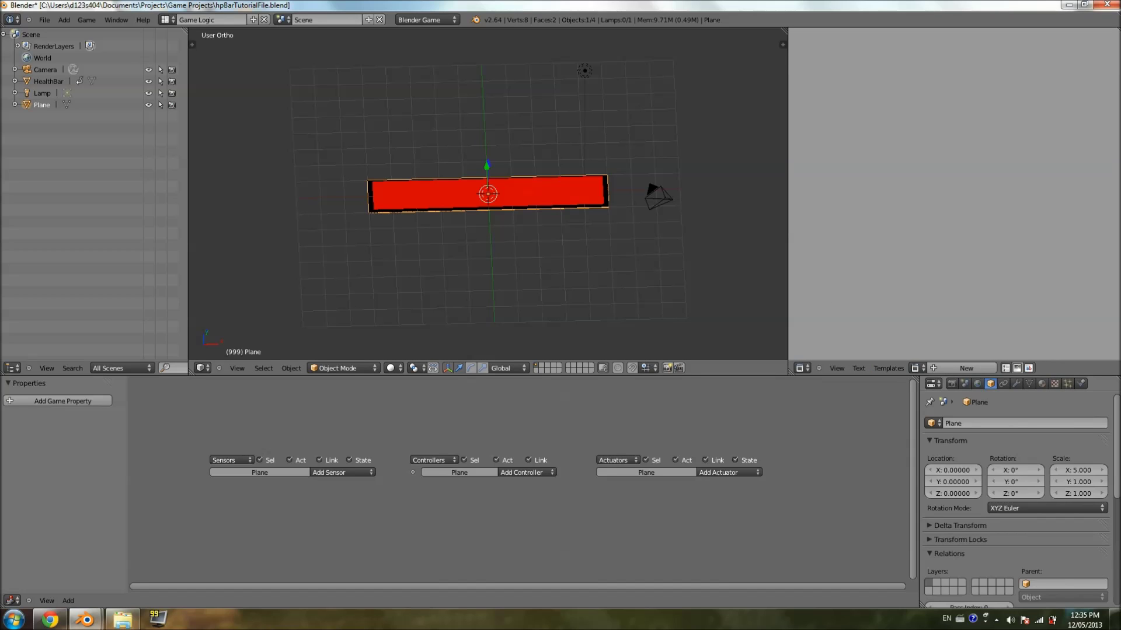
pyautogui.click(1081, 384)
pyautogui.click(1020, 437)
pyautogui.click(1016, 426)
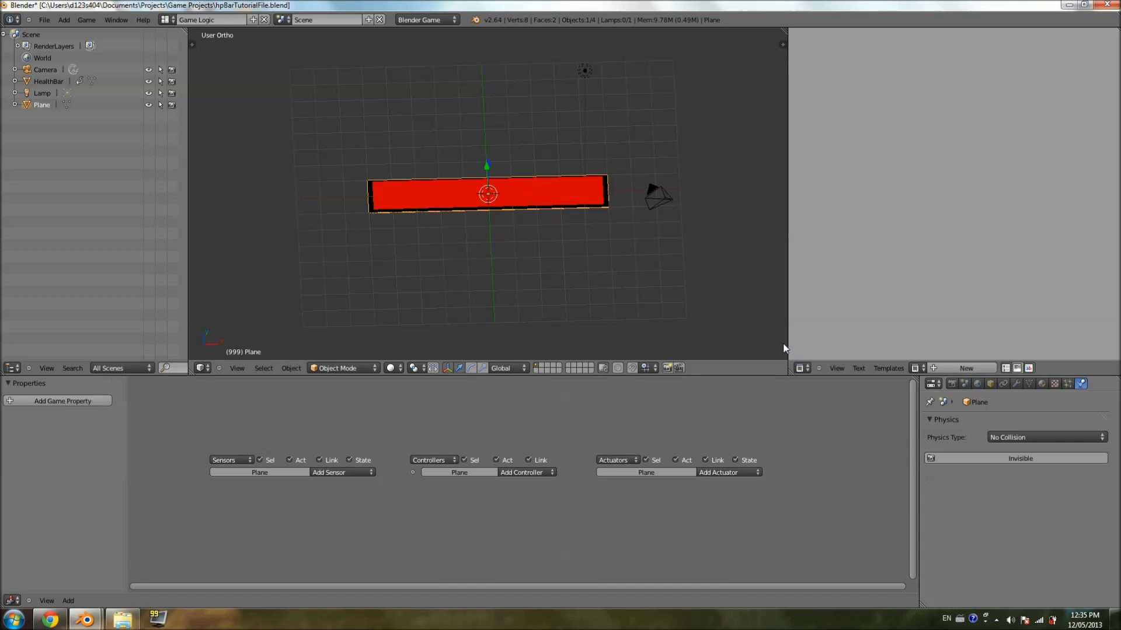
# - Reselect HealthBar and orbit to an oblique view of the bar
pyautogui.rightClick(545, 205)
pyautogui.moveTo(545, 205); pyautogui.dragTo(535, 219, button='middle')
pyautogui.scroll(3, 473, 227)
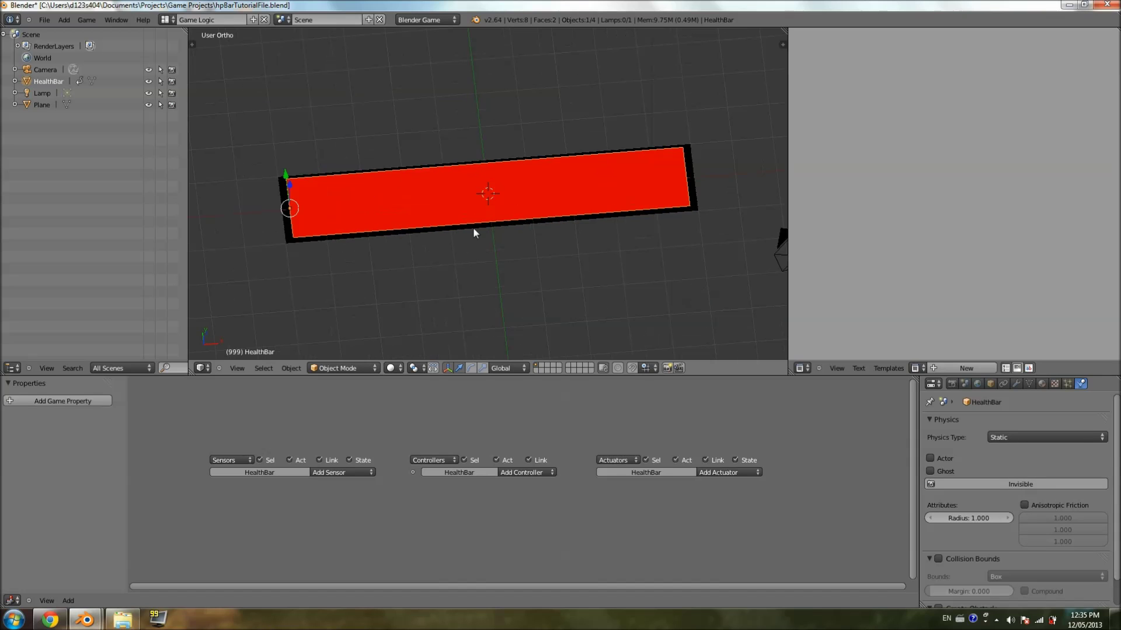
pyautogui.scroll(-2, 358, 182)
pyautogui.moveTo(357, 187); pyautogui.dragTo(460, 189, button='middle')
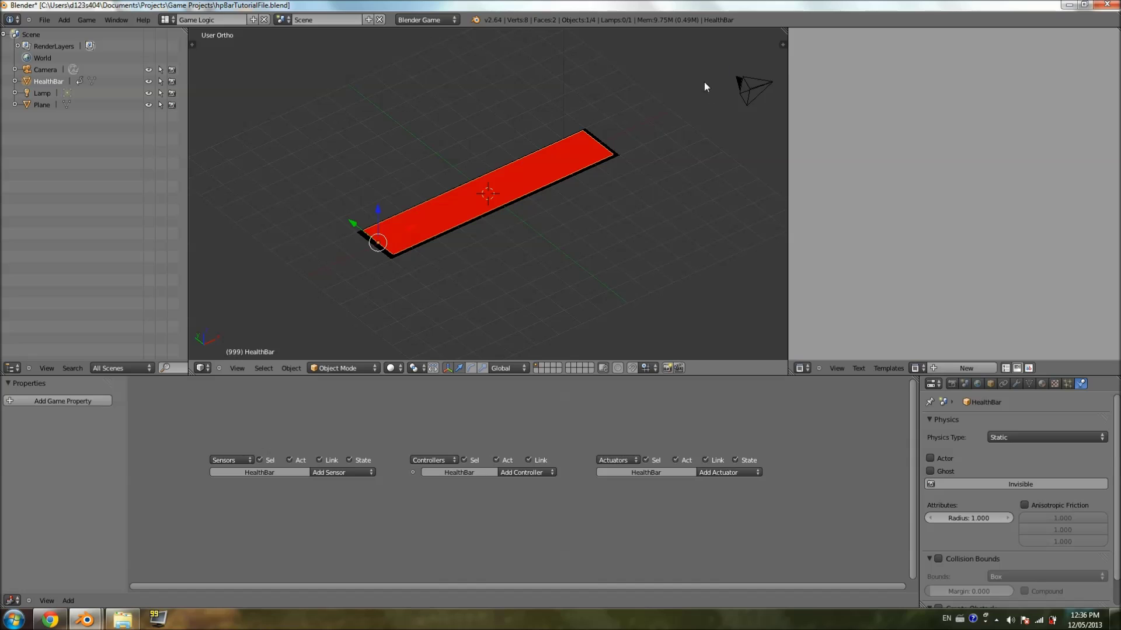
pyautogui.moveTo(704, 86)
pyautogui.mouseDown(button='middle')
pyautogui.moveTo(594, 147)
pyautogui.moveTo(525, 164)
pyautogui.moveTo(506, 153)
pyautogui.moveTo(451, 158)
pyautogui.mouseUp(button='middle')
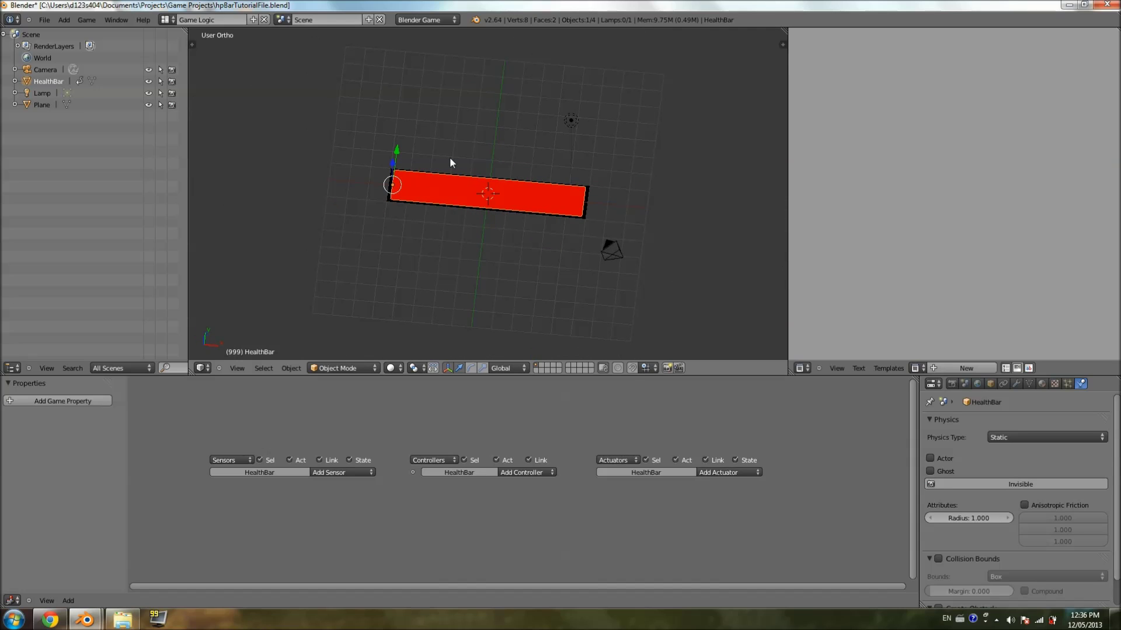
pyautogui.moveTo(471, 157)
pyautogui.mouseDown(button='middle')
pyautogui.moveTo(458, 220)
pyautogui.moveTo(488, 245)
pyautogui.moveTo(460, 240)
pyautogui.moveTo(461, 224)
pyautogui.mouseUp(button='middle')
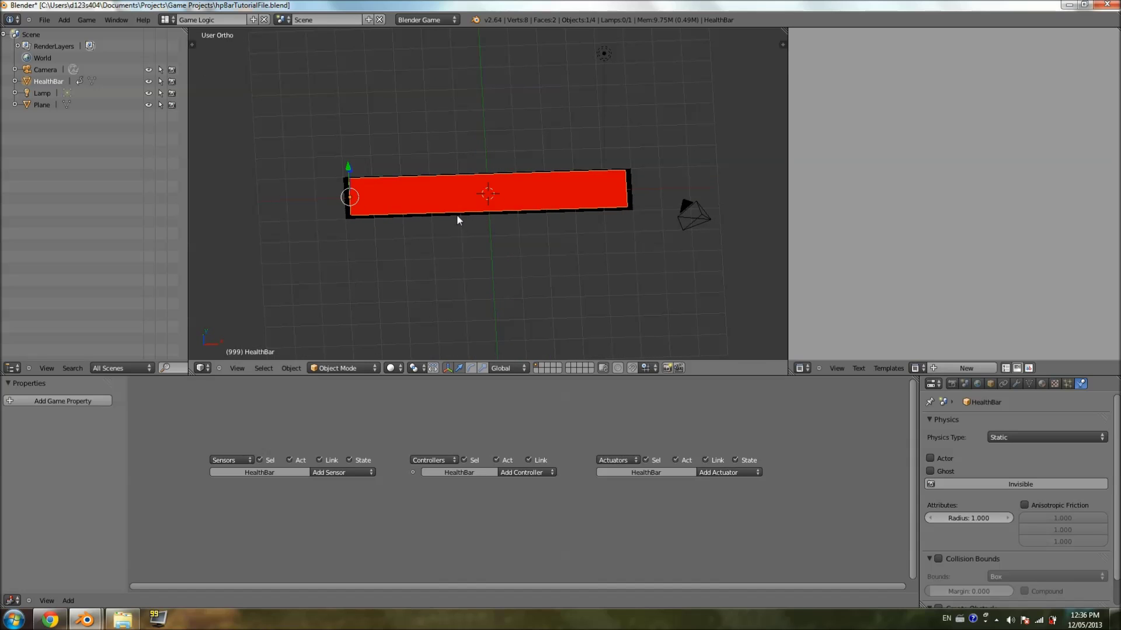
pyautogui.press('g')
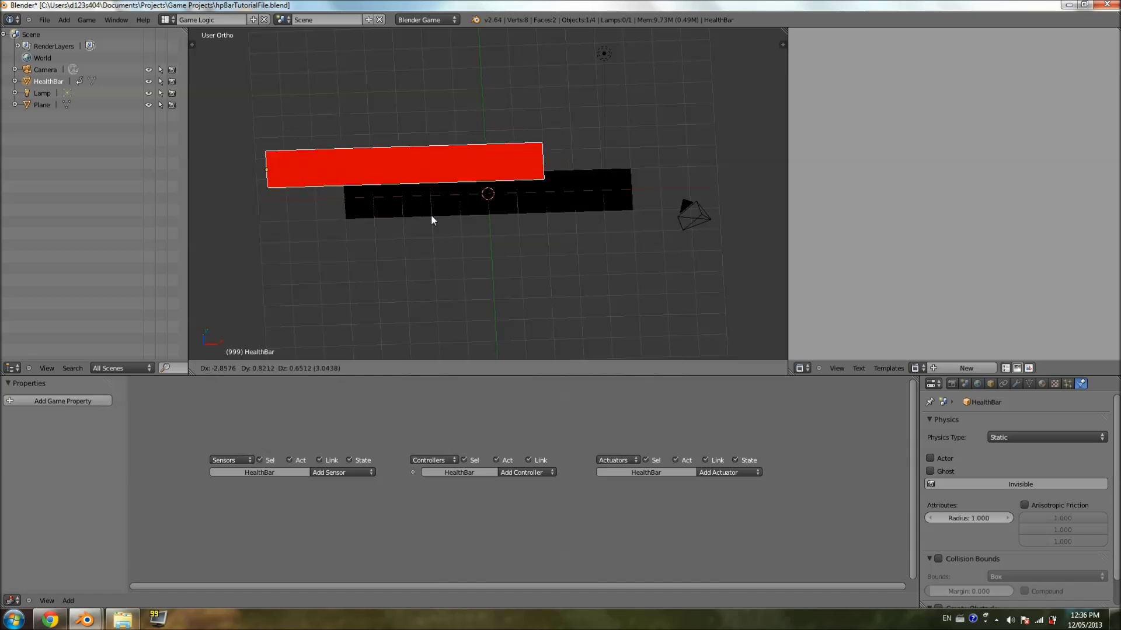
pyautogui.rightClick(432, 208)
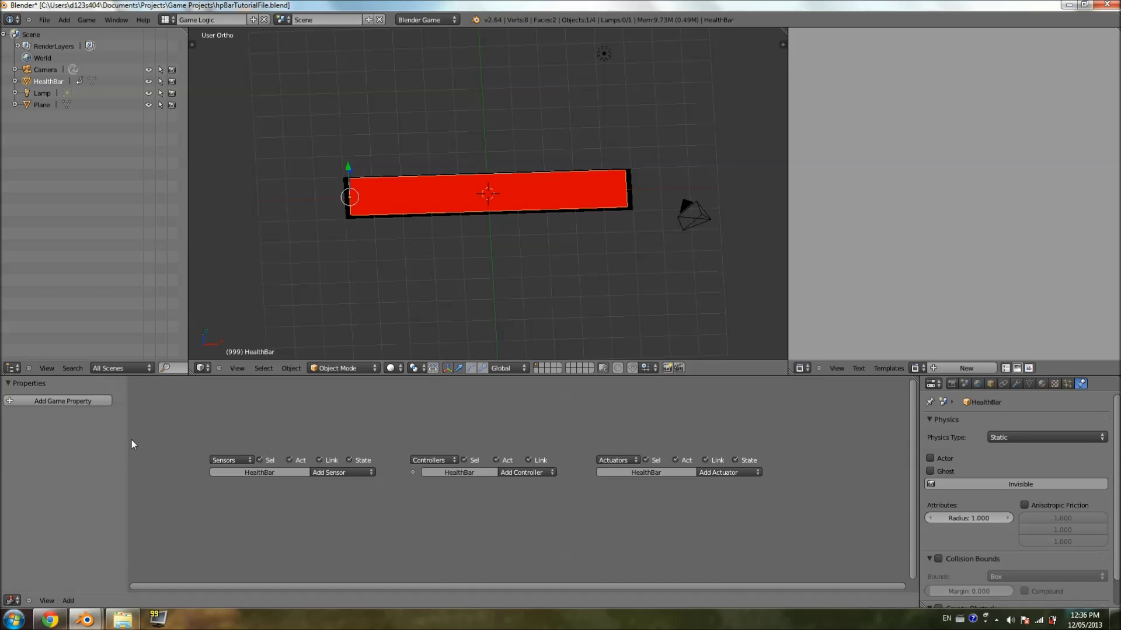
pyautogui.moveTo(128, 437); pyautogui.dragTo(173, 435)
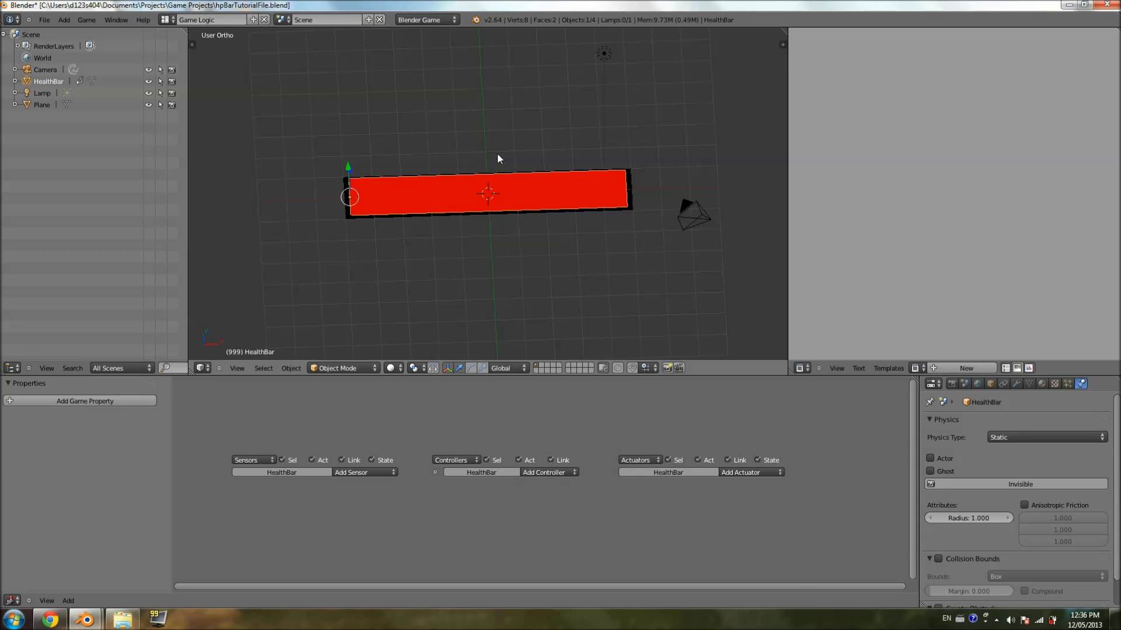
pyautogui.scroll(-1, 448, 198)
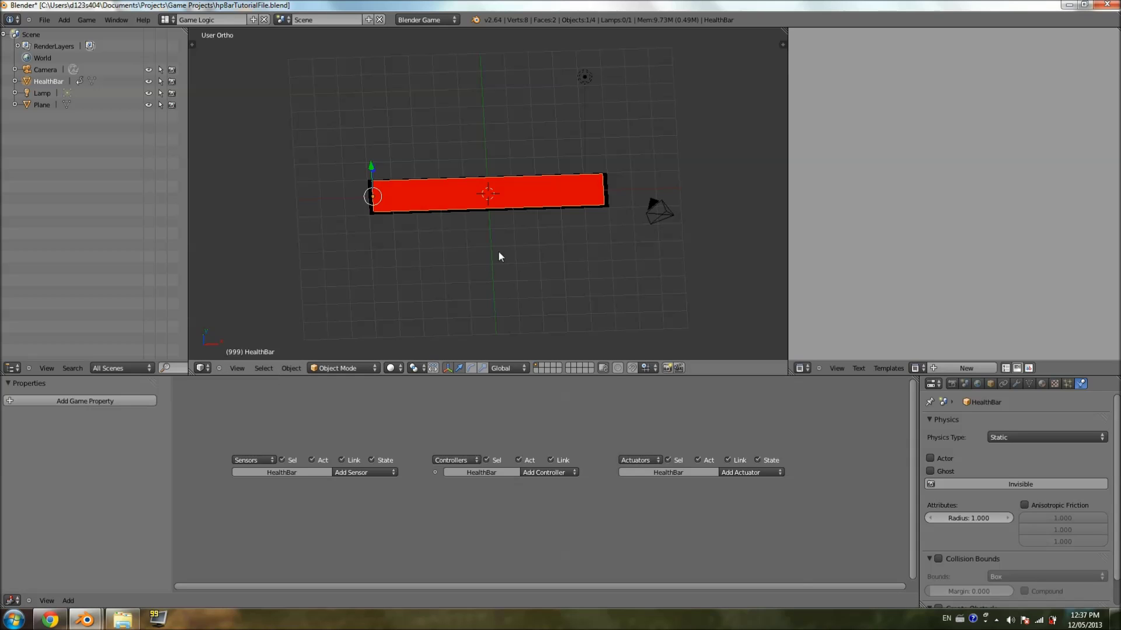
pyautogui.scroll(2, 512, 215)
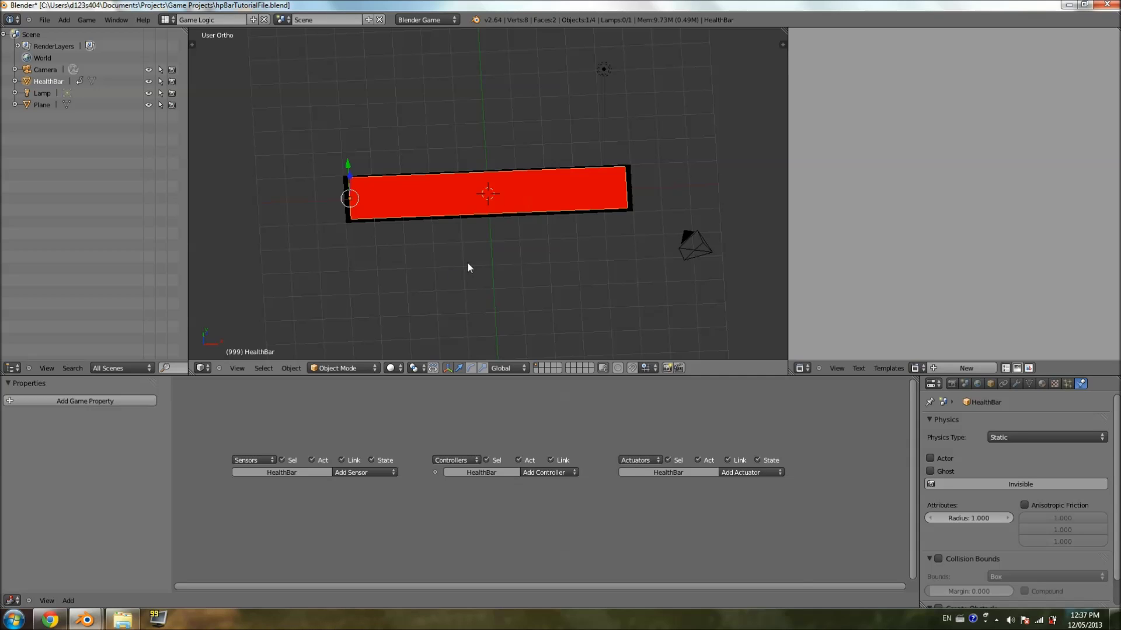
# - Add five game properties to HealthBar, naming the first maxHP as an Integer
pyautogui.click(108, 403)
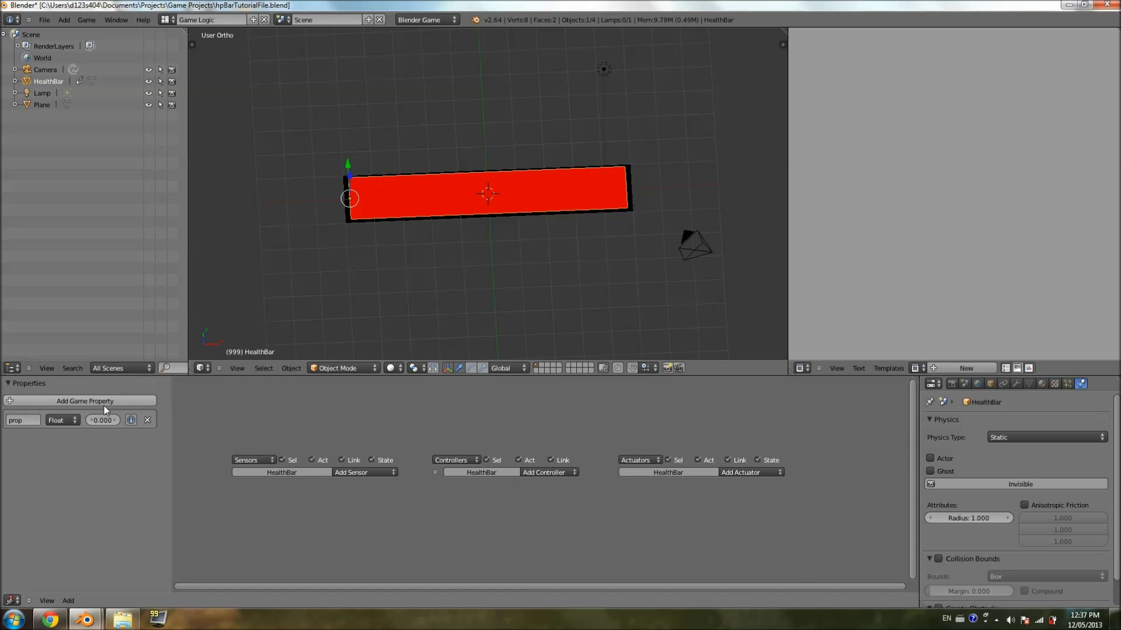
pyautogui.click(99, 403)
pyautogui.click(96, 403)
pyautogui.click(92, 403)
pyautogui.click(92, 403)
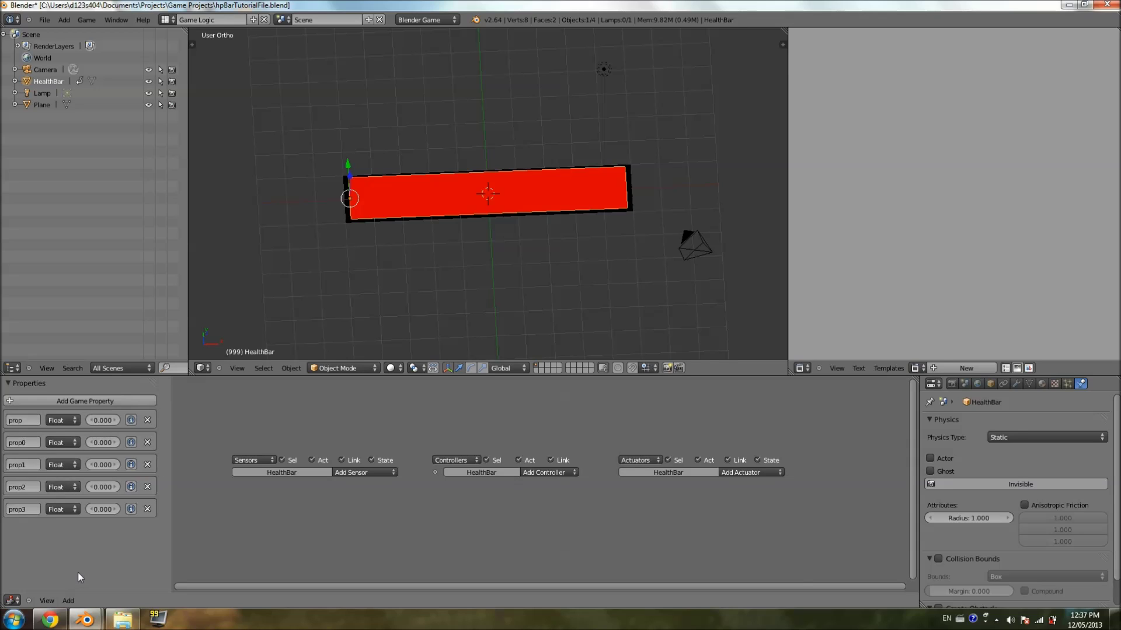
pyautogui.click(17, 421)
pyautogui.write('maxHP')
pyautogui.click(70, 425)
pyautogui.click(71, 424)
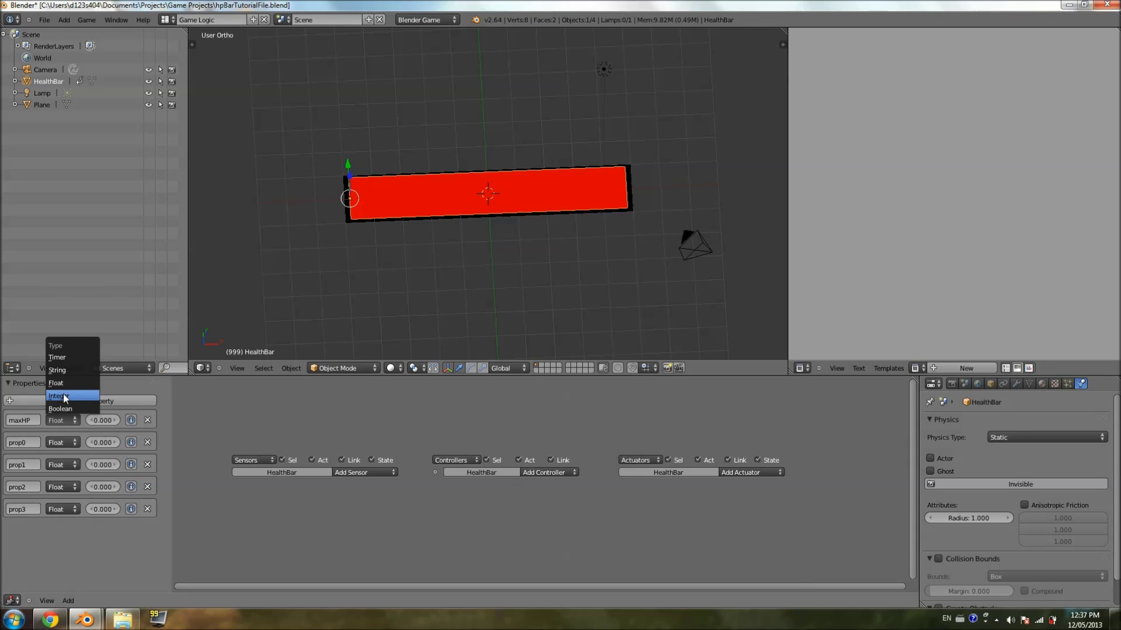
pyautogui.click(58, 396)
# - Set prop0, prop1, prop2 and prop3 to Integer type
pyautogui.click(59, 443)
pyautogui.click(68, 424)
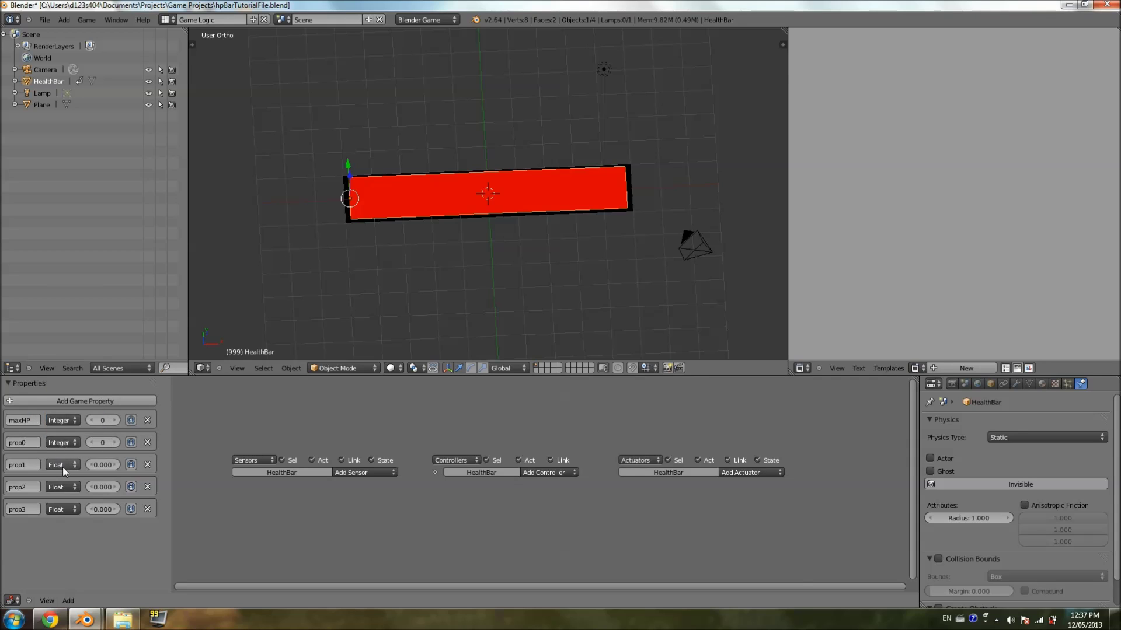
pyautogui.click(62, 467)
pyautogui.click(62, 441)
pyautogui.click(62, 482)
pyautogui.click(60, 463)
pyautogui.click(62, 509)
pyautogui.click(61, 485)
pyautogui.moveTo(178, 409); pyautogui.dragTo(195, 410)
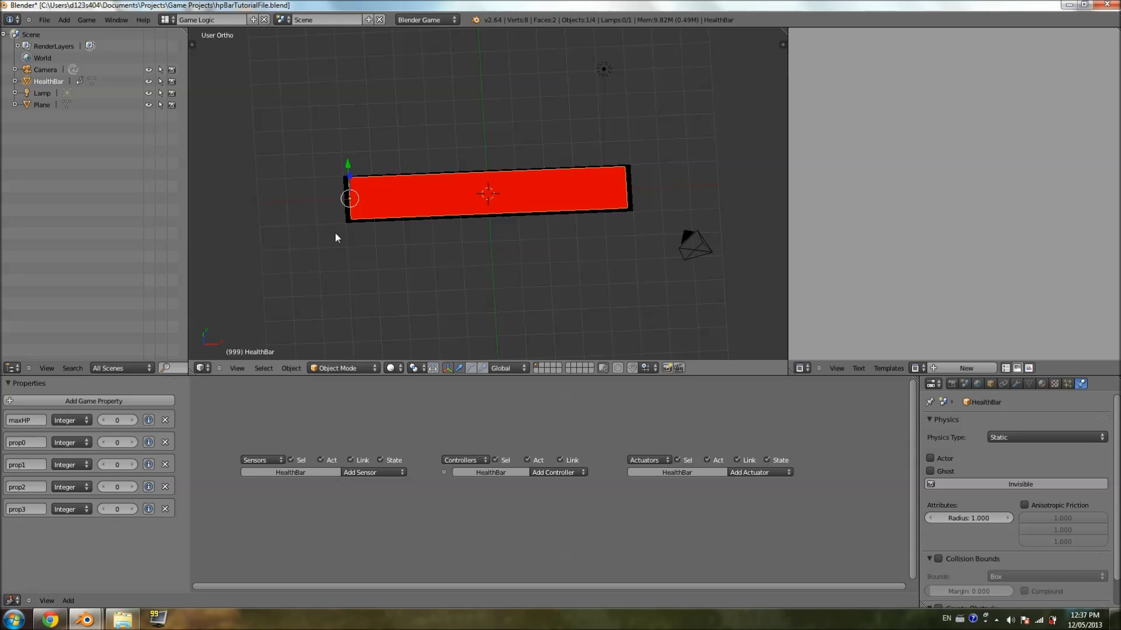
# - Set maxHP's value to 2951
pyautogui.click(117, 420)
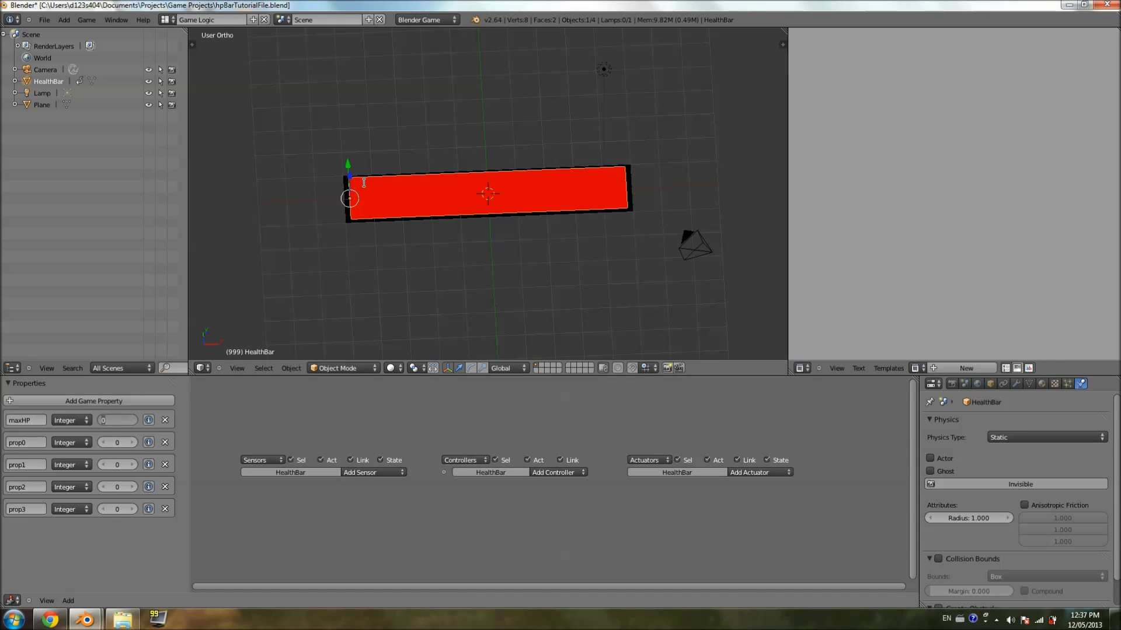
pyautogui.click(266, 415)
pyautogui.click(116, 421)
pyautogui.write('2951')
pyautogui.press('Return')
# - Rename the second property to hp and give it value 2951
pyautogui.write('hp')
pyautogui.press('Return')
pyautogui.click(121, 443)
pyautogui.write('29')
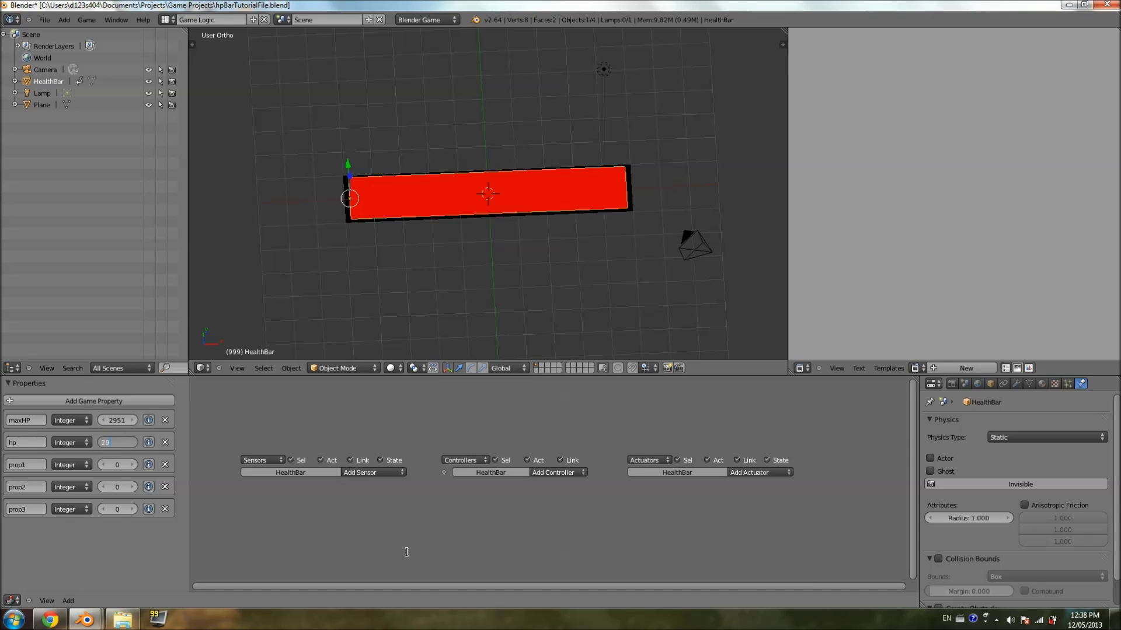
pyautogui.press('Return')
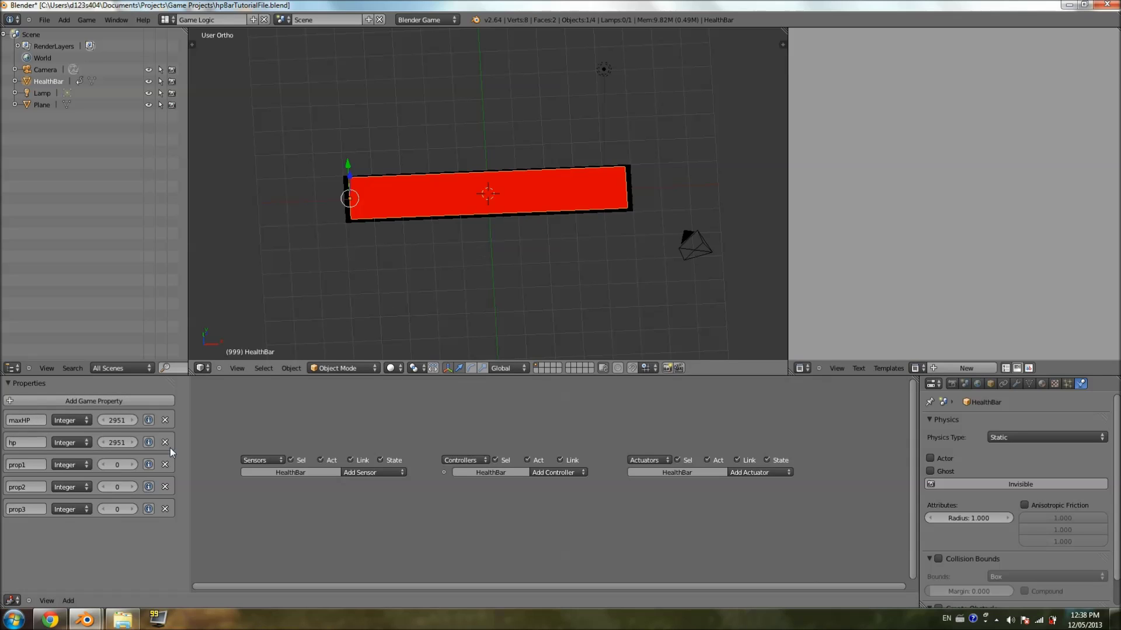
# - Rename prop1 to ghostHP and begin editing its value
pyautogui.click(13, 464)
pyautogui.write('ghostHP')
pyautogui.press('Return')
pyautogui.click(120, 467)
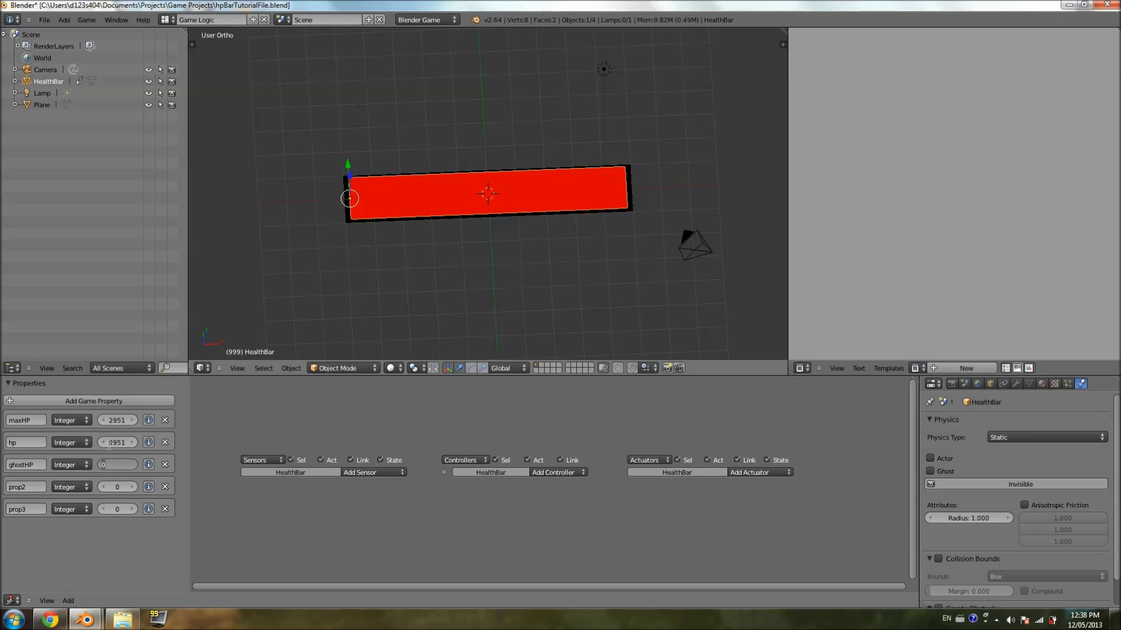